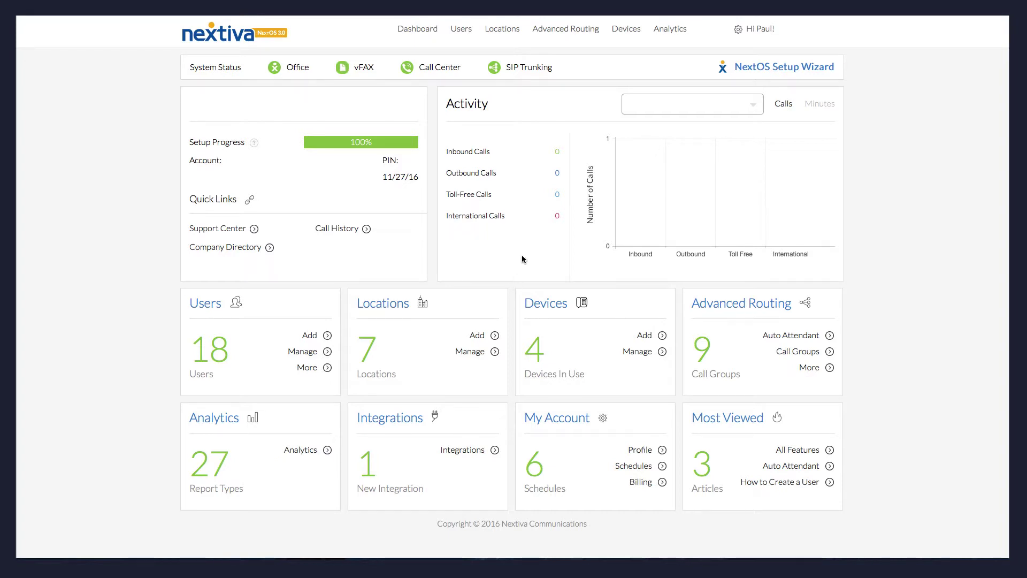
Open the Call Flows overview under Advanced Routing
{"action": "mouse_move", "coordinate": [567, 30]}
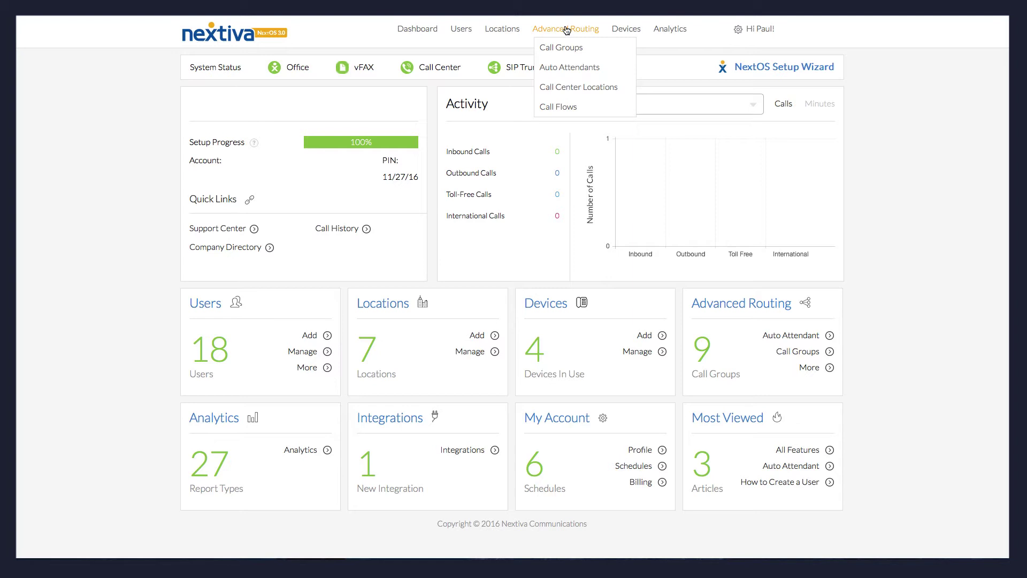
{"action": "left_click", "coordinate": [572, 113]}
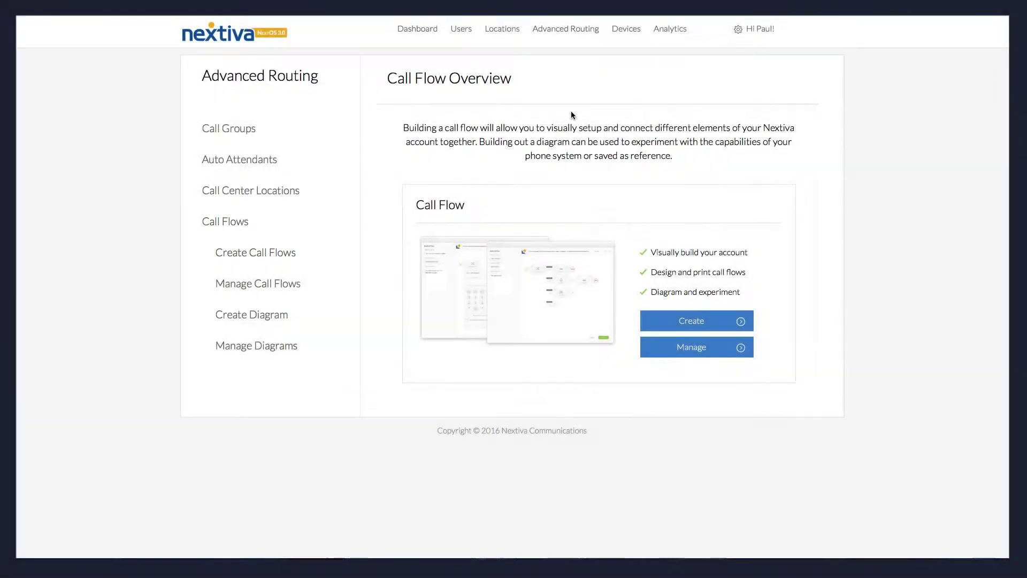
Filter call flow templates to Sales & Support and preview the Department Select template
{"action": "left_click", "coordinate": [291, 255]}
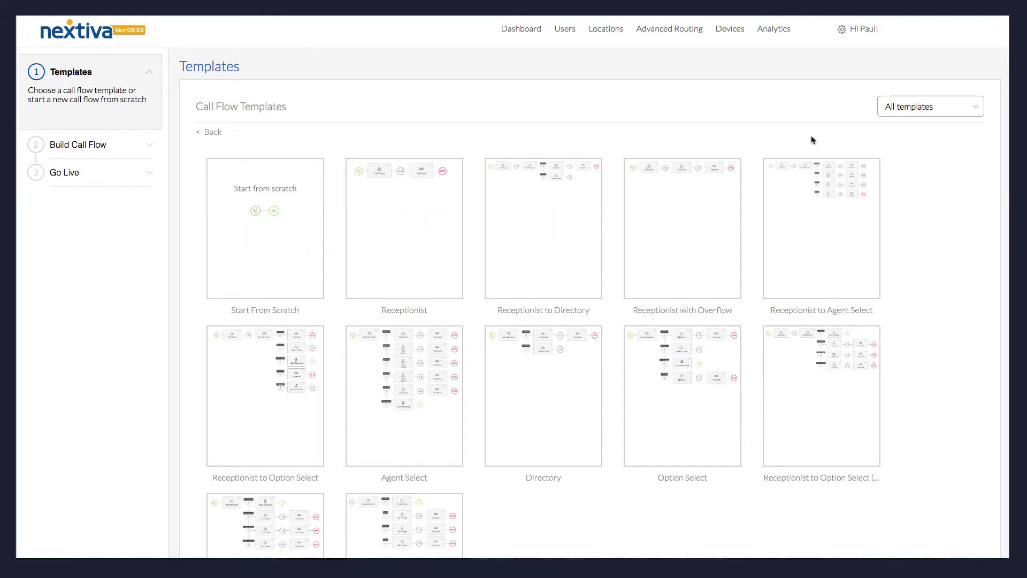
{"action": "left_click", "coordinate": [974, 110]}
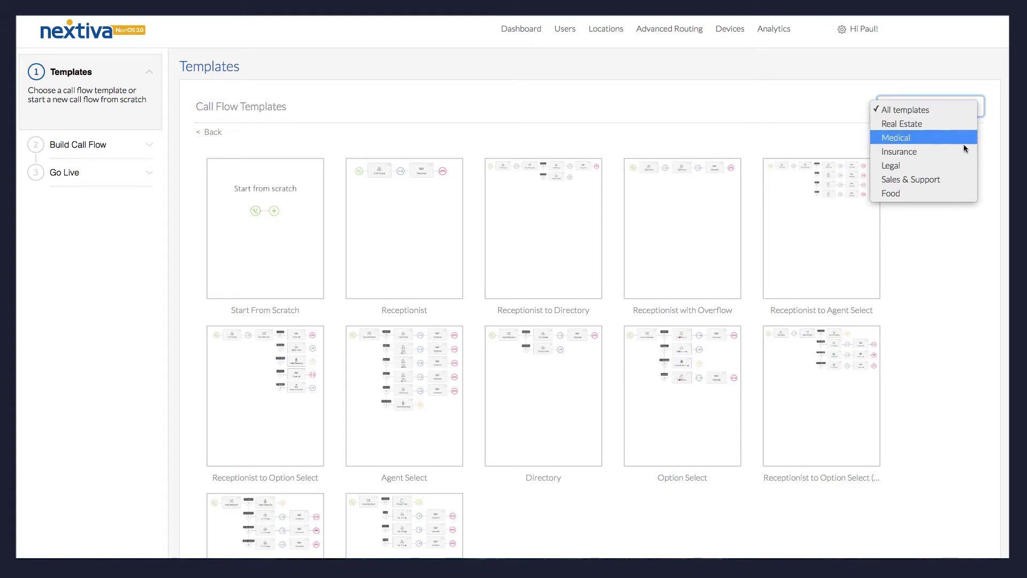
{"action": "left_click", "coordinate": [958, 179]}
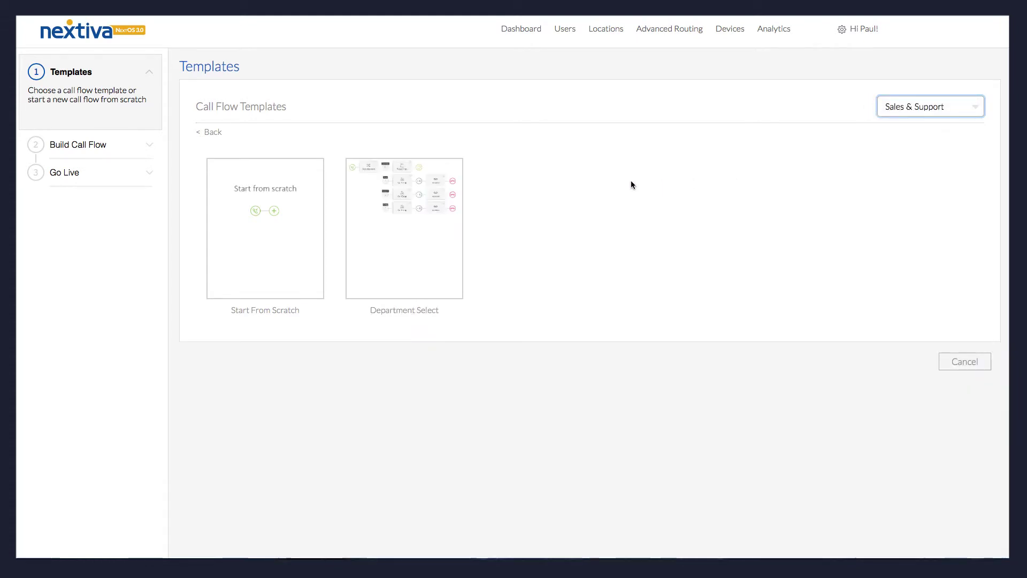
{"action": "left_click", "coordinate": [442, 219]}
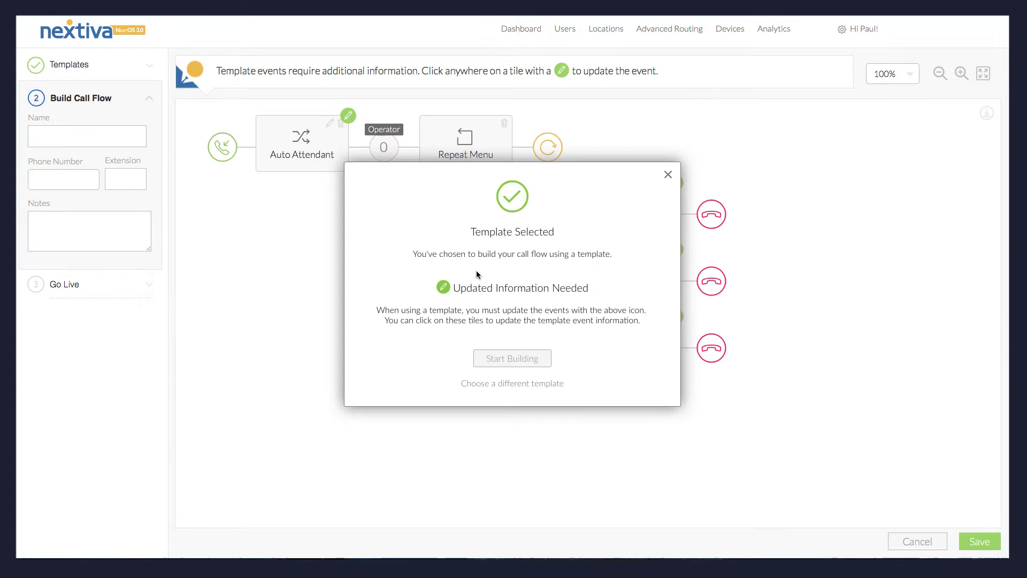
{"action": "left_click", "coordinate": [510, 361]}
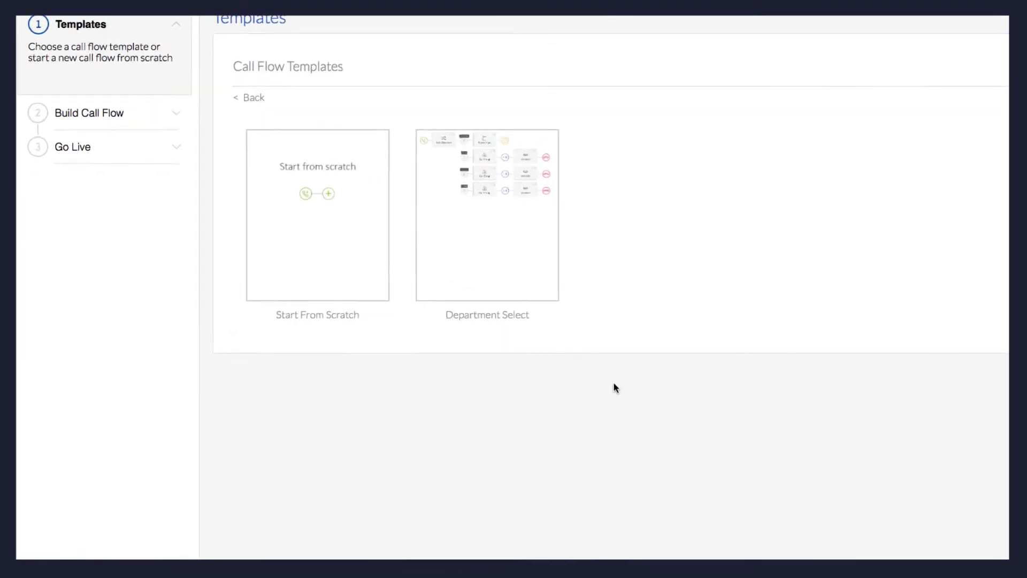
{"action": "mouse_move", "coordinate": [367, 272]}
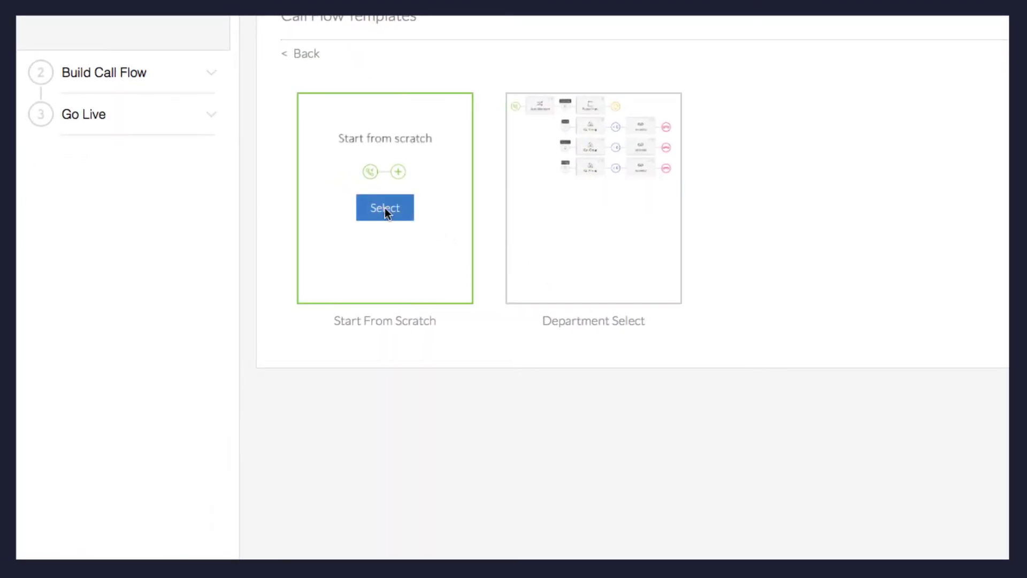
{"action": "left_click", "coordinate": [385, 207]}
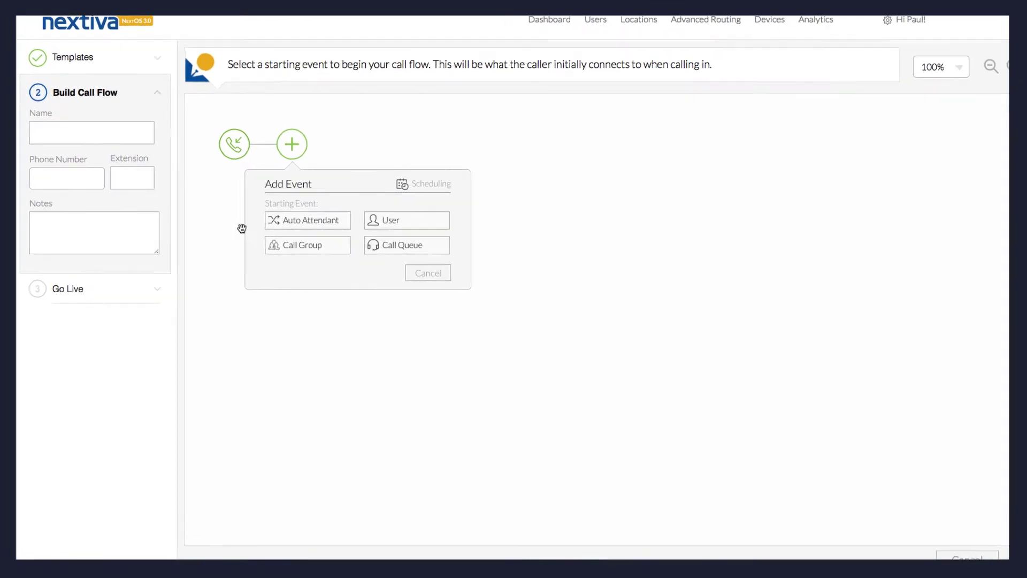
{"action": "left_click", "coordinate": [56, 141]}
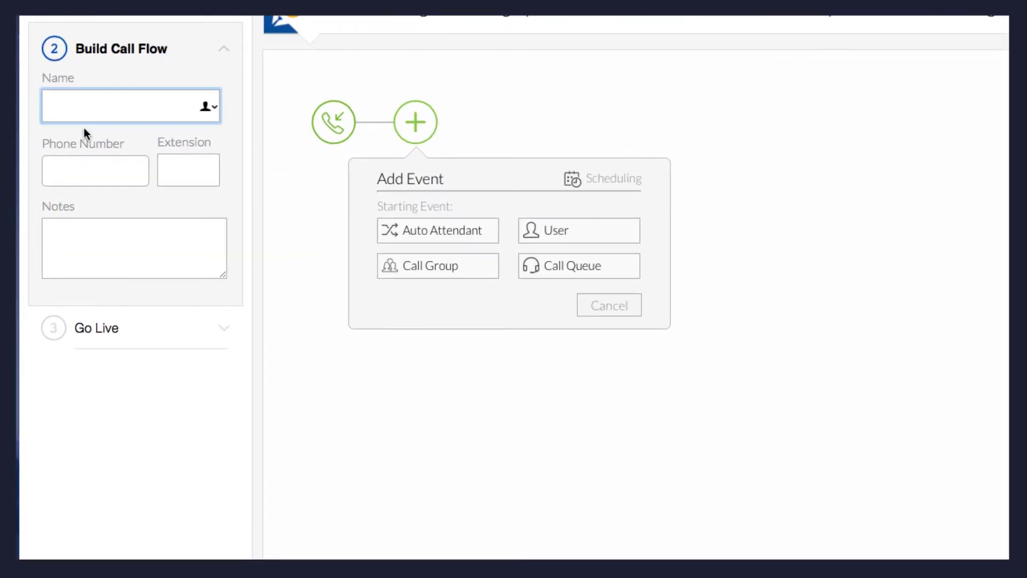
{"action": "type", "text": "Call Flow 1"}
{"action": "left_click", "coordinate": [60, 172]}
{"action": "left_click", "coordinate": [95, 215]}
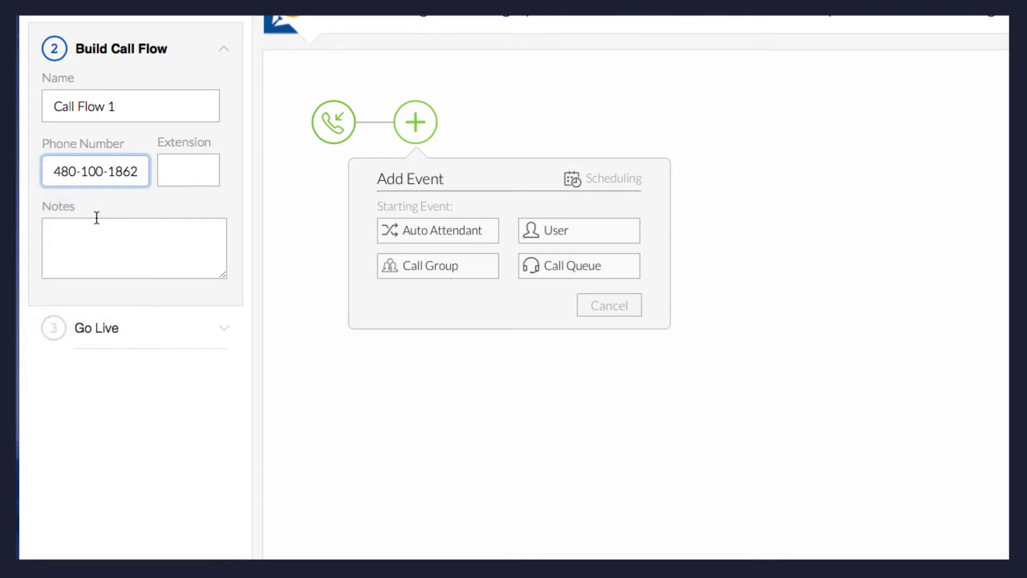
{"action": "left_click", "coordinate": [176, 181]}
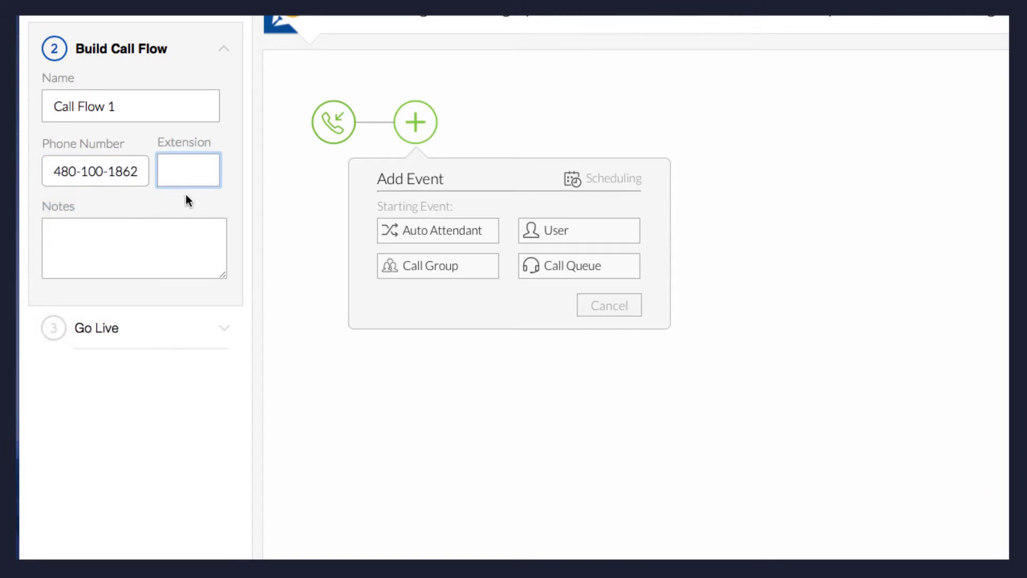
{"action": "type", "text": "1862"}
{"action": "left_click", "coordinate": [462, 234]}
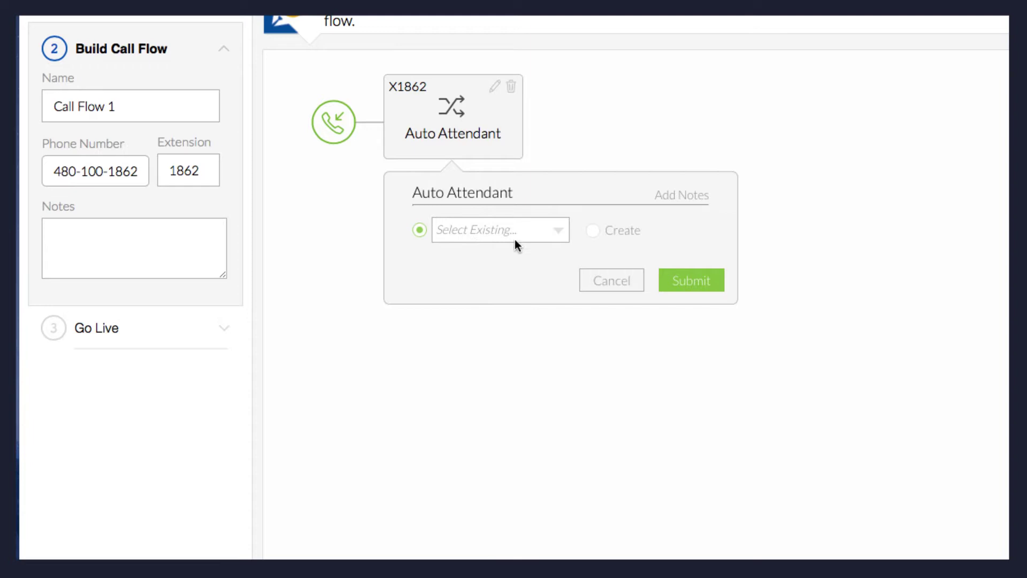
Create a new auto attendant named 'Auto Attendant 1' located in Scottsdale
{"action": "left_click", "coordinate": [593, 230]}
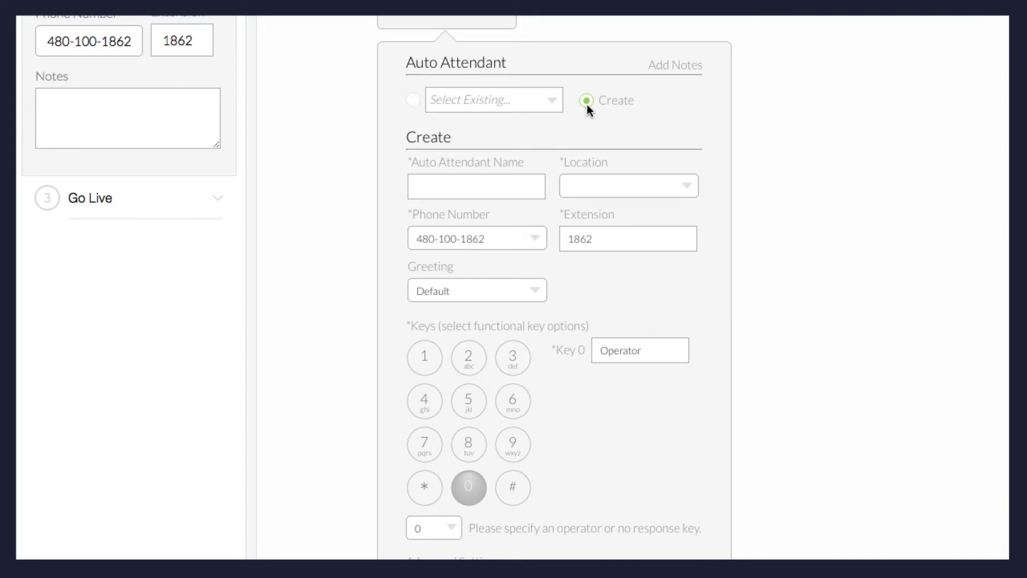
{"action": "left_click", "coordinate": [496, 183]}
{"action": "type", "text": "A"}
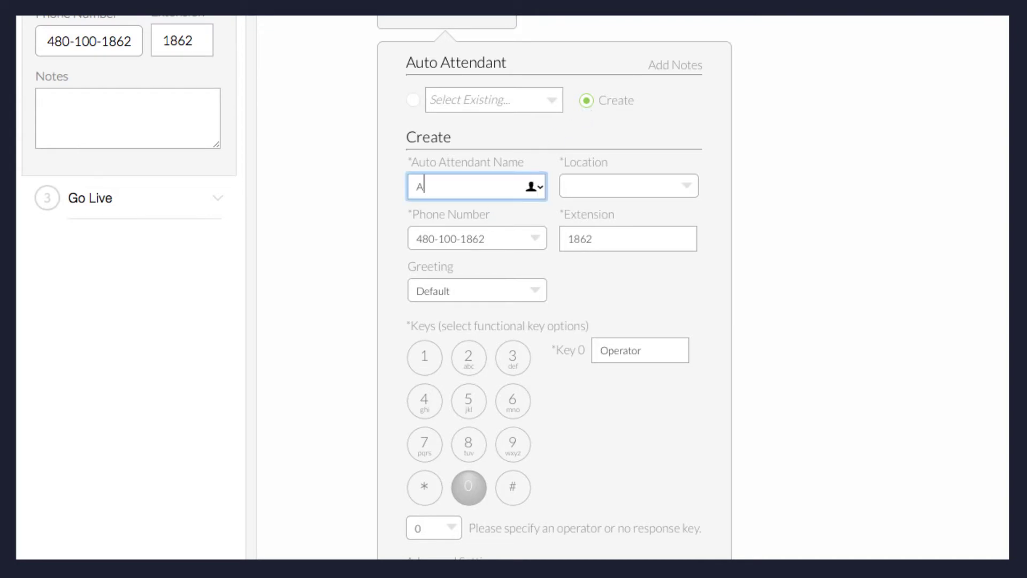
{"action": "type", "text": "uto Attendant 1"}
{"action": "left_click", "coordinate": [685, 186]}
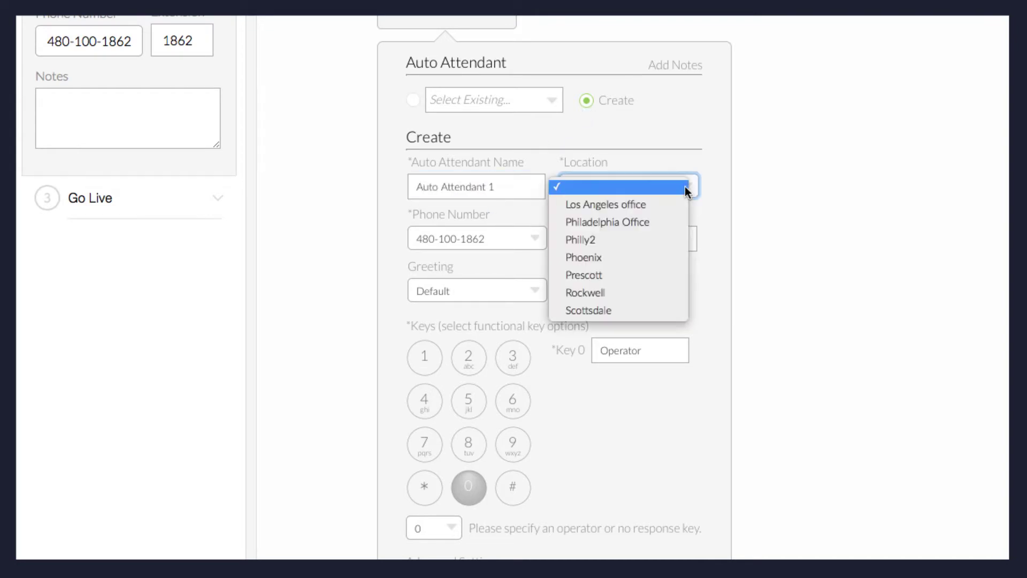
{"action": "left_click", "coordinate": [646, 311]}
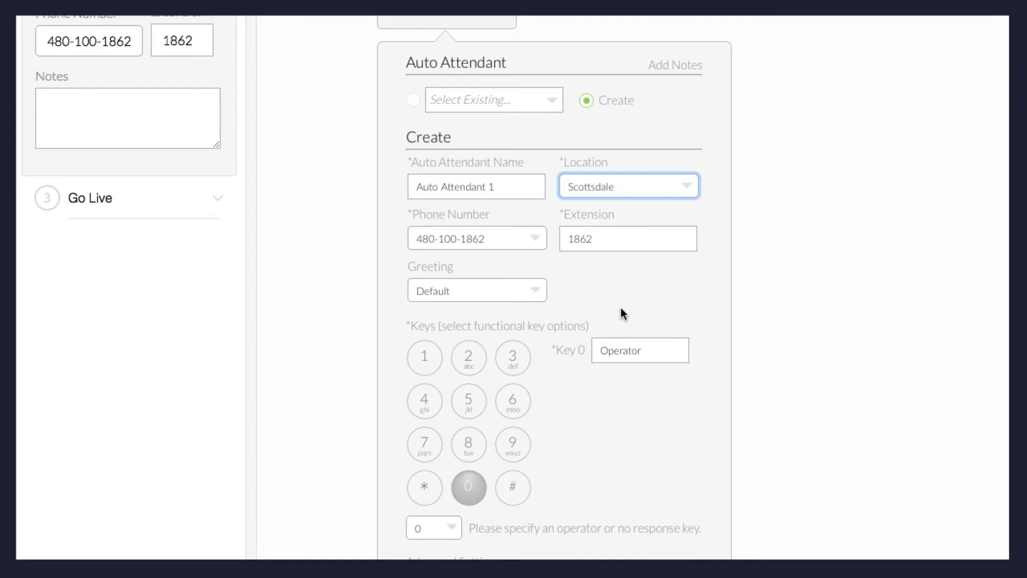
Add keys 1, 2 and 3 described as Sales, Support and Billing, and submit
{"action": "left_click", "coordinate": [424, 356]}
{"action": "left_click", "coordinate": [469, 358]}
{"action": "left_click", "coordinate": [512, 363]}
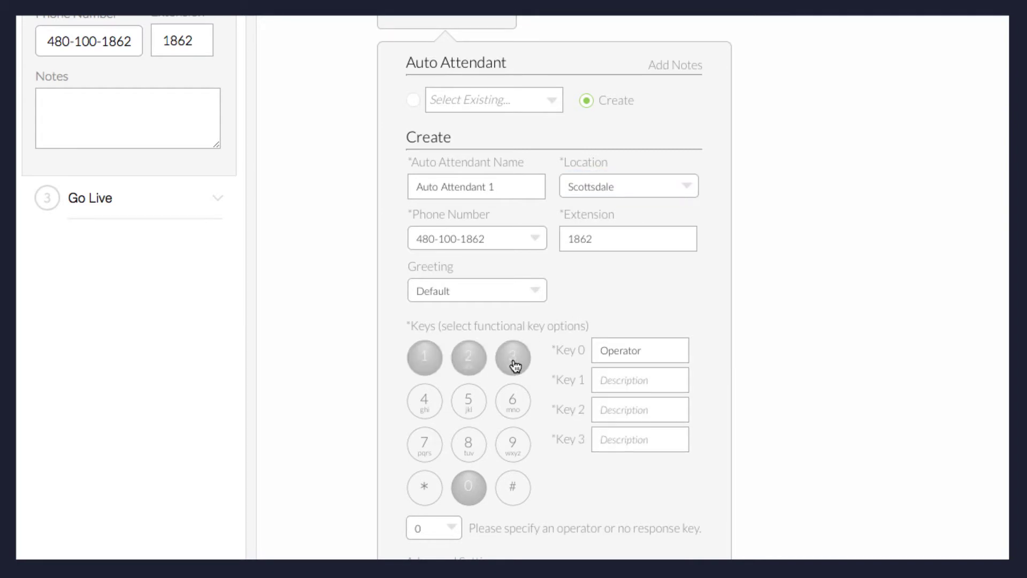
{"action": "left_click", "coordinate": [598, 381]}
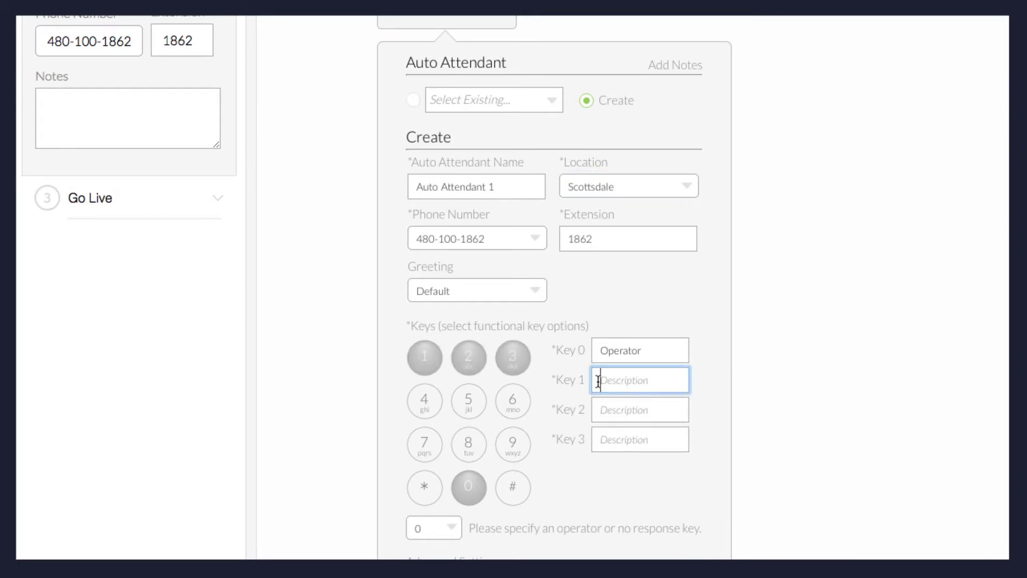
{"action": "type", "text": "Sales"}
{"action": "key", "text": "Tab"}
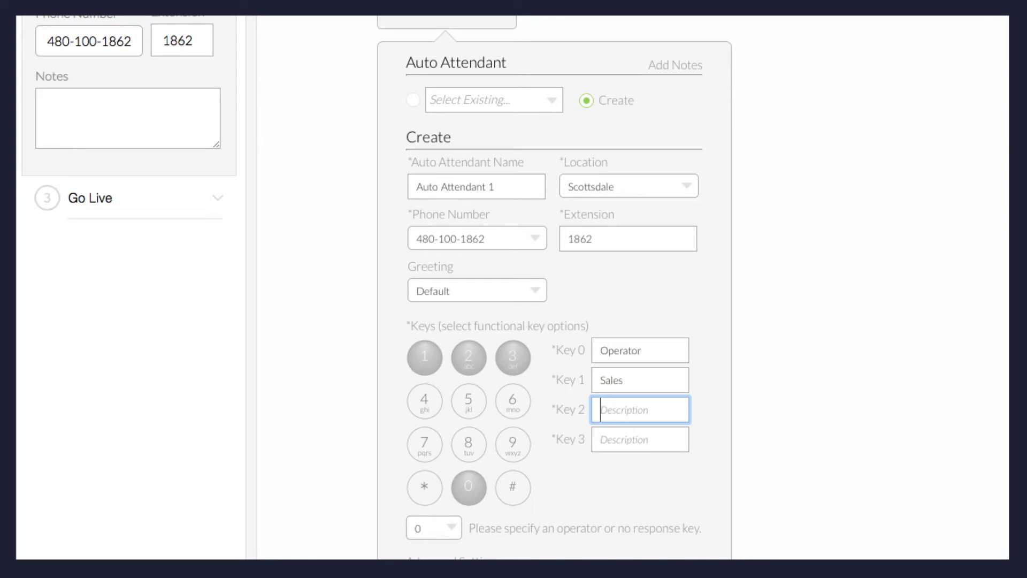
{"action": "type", "text": "Support"}
{"action": "key", "text": "Tab"}
{"action": "type", "text": "Billing"}
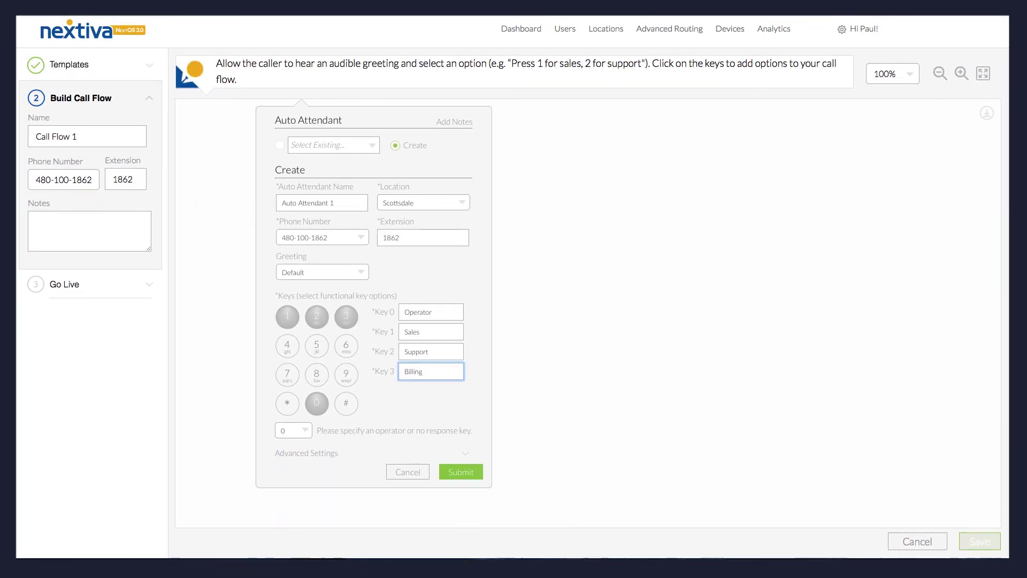
{"action": "left_click", "coordinate": [462, 473]}
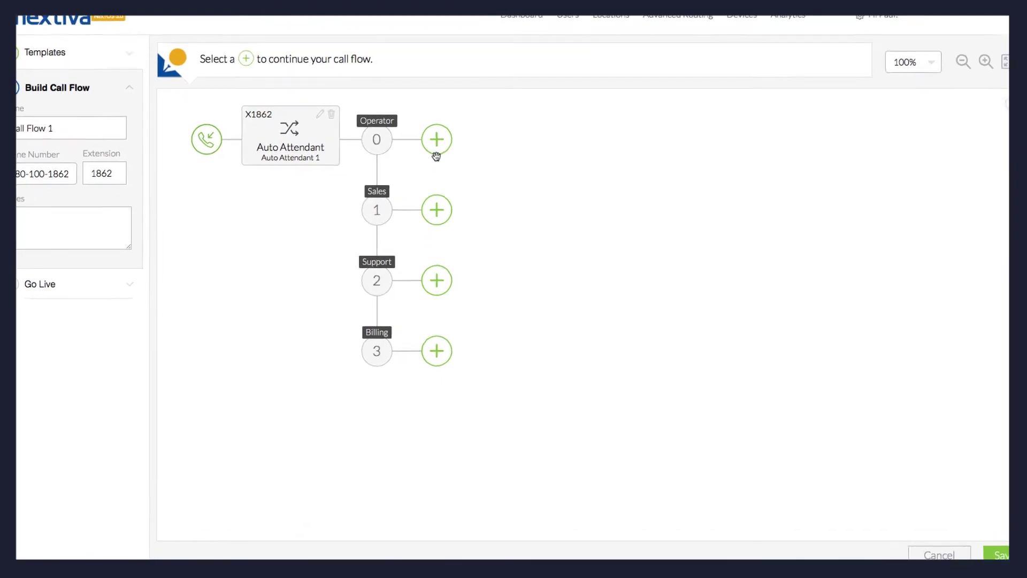
Route the Operator key 0 to a newly created receptionist user
{"action": "left_click", "coordinate": [437, 153]}
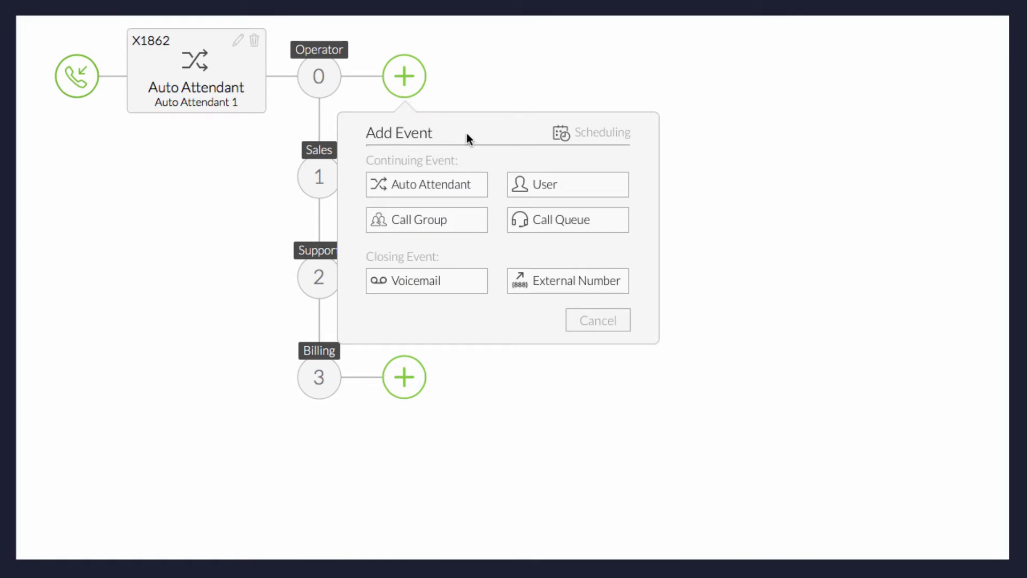
{"action": "left_click", "coordinate": [557, 184]}
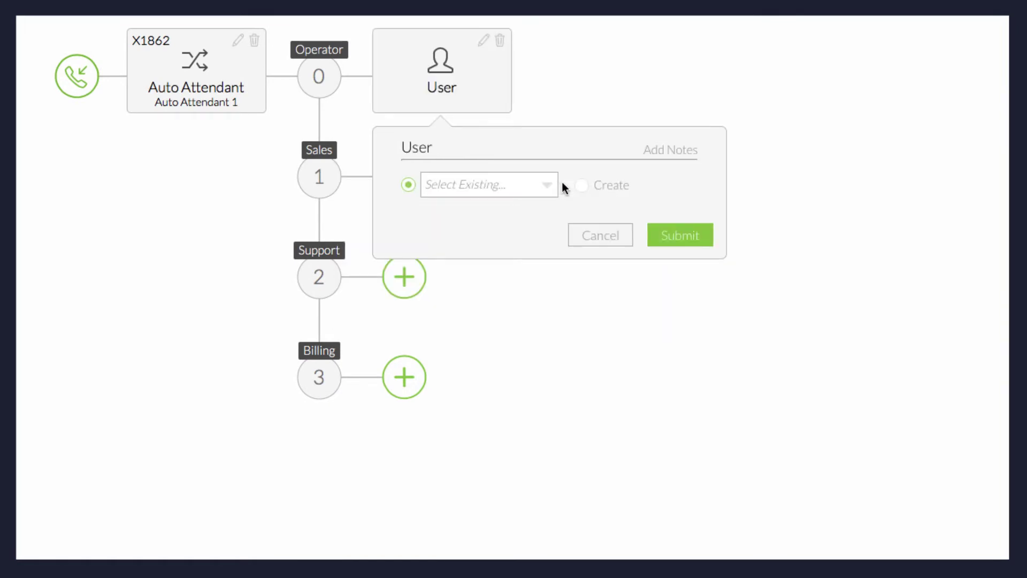
{"action": "left_click", "coordinate": [582, 185]}
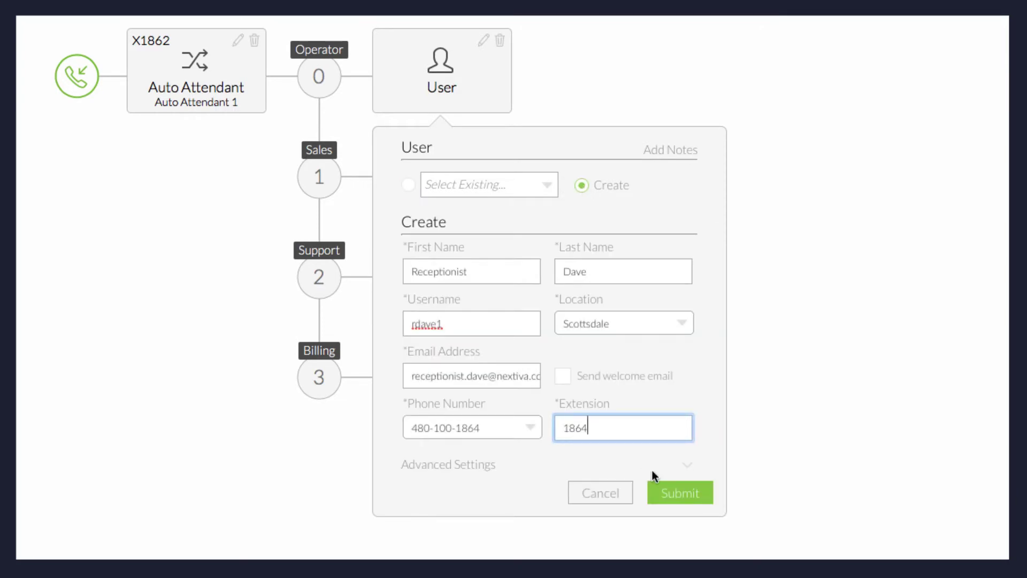
{"action": "left_click", "coordinate": [685, 500]}
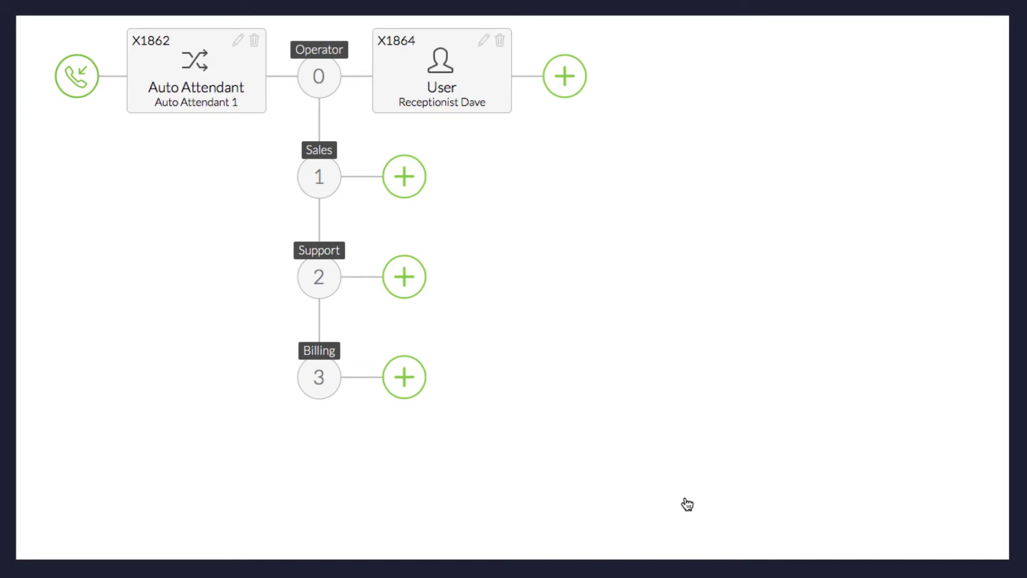
Send unanswered receptionist calls to the receptionist's voicemail with the Default greeting
{"action": "left_click", "coordinate": [565, 89]}
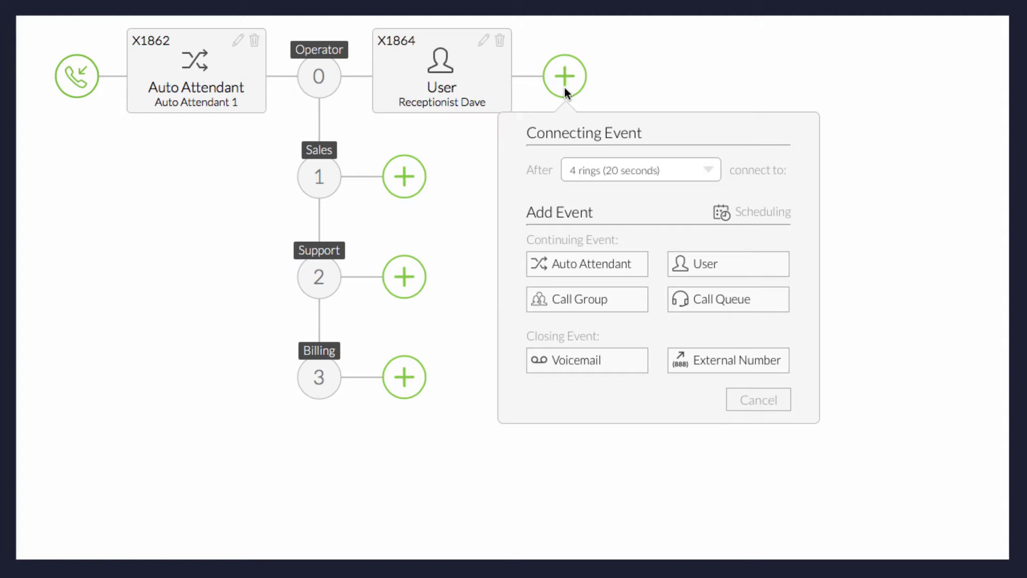
{"action": "left_click", "coordinate": [621, 365]}
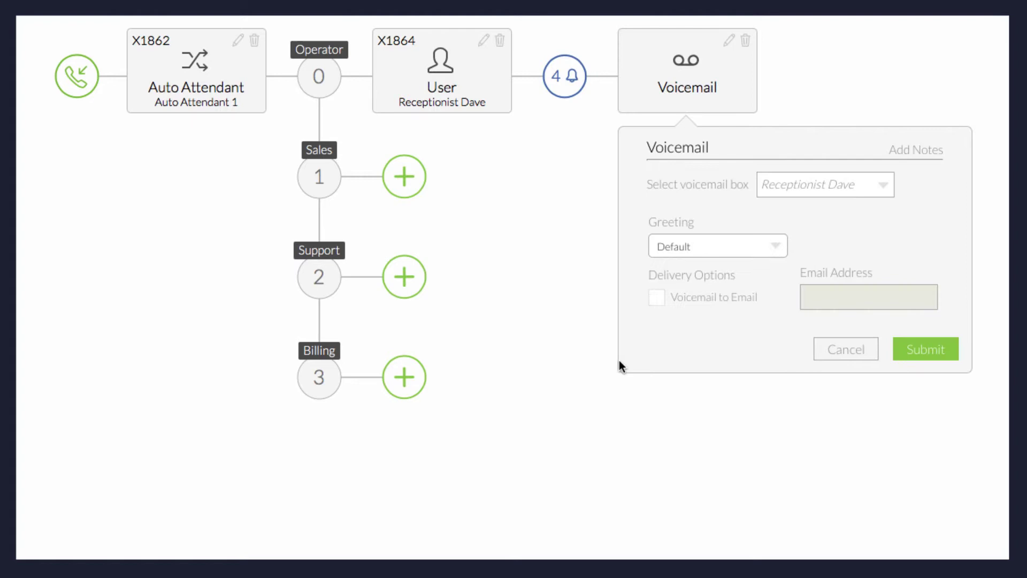
{"action": "left_click", "coordinate": [921, 356]}
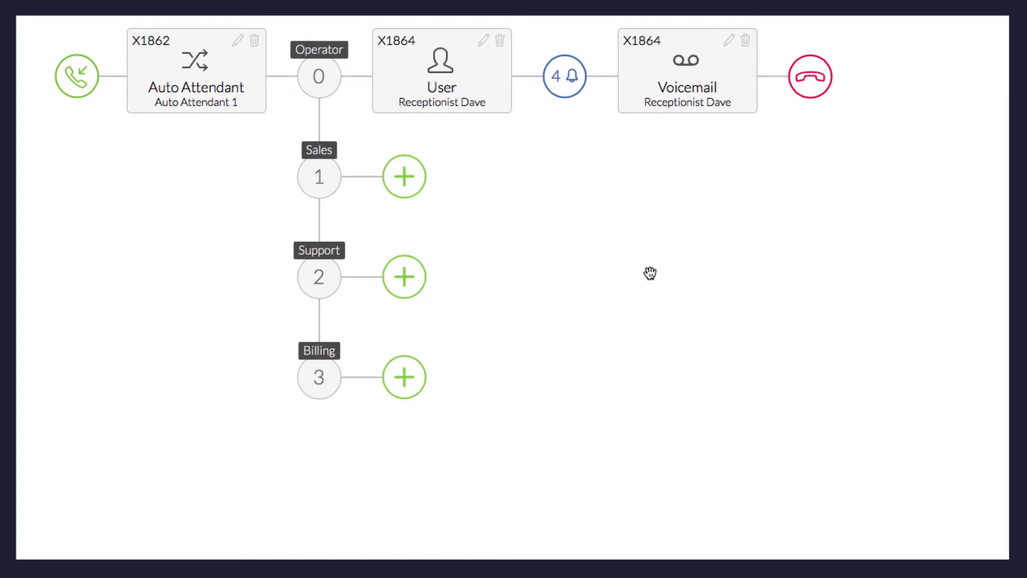
Route the Sales key 1 to the existing RC Call Group
{"action": "left_click", "coordinate": [410, 188]}
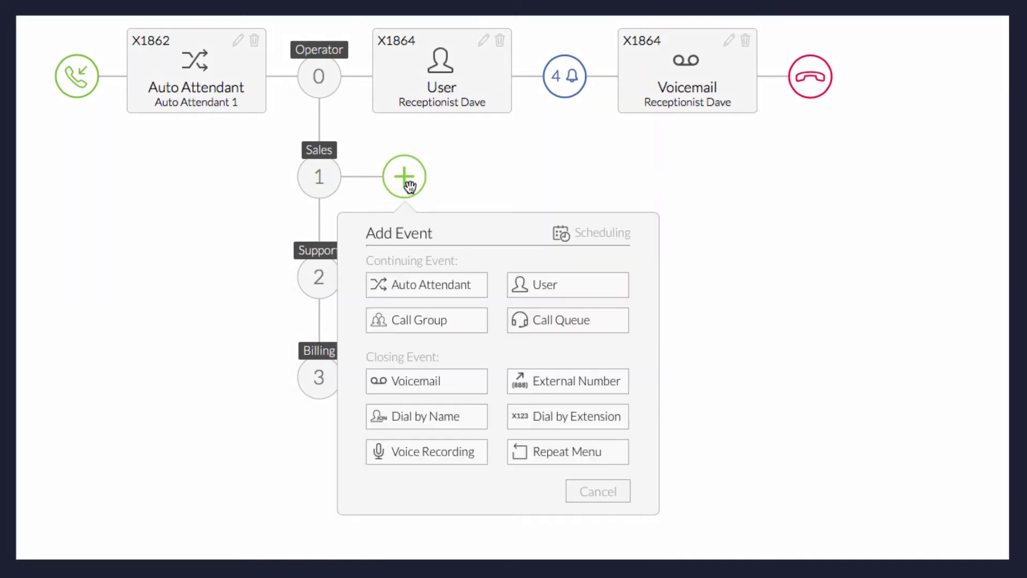
{"action": "left_click", "coordinate": [457, 324]}
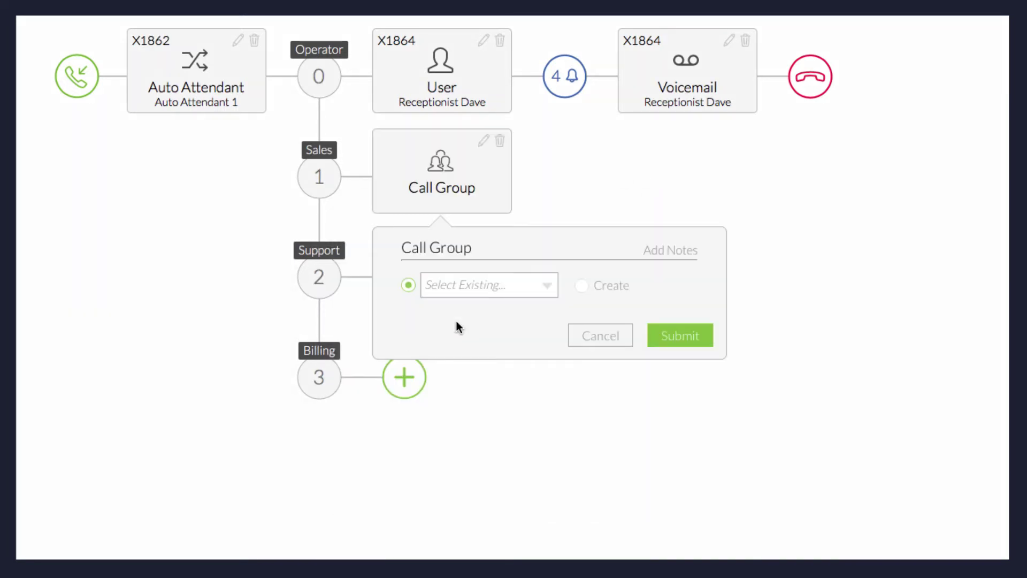
{"action": "left_click", "coordinate": [547, 282]}
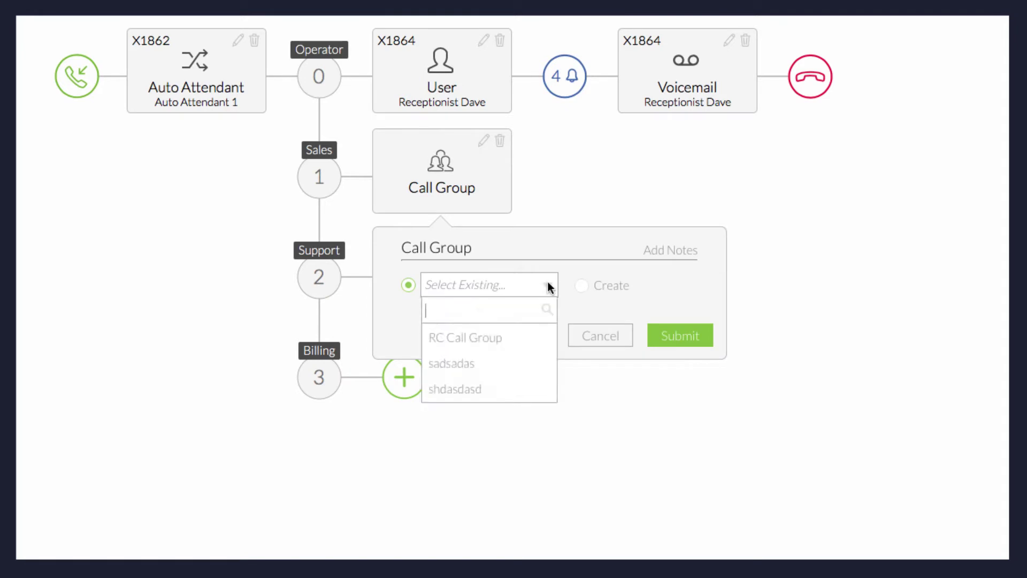
{"action": "left_click", "coordinate": [515, 332]}
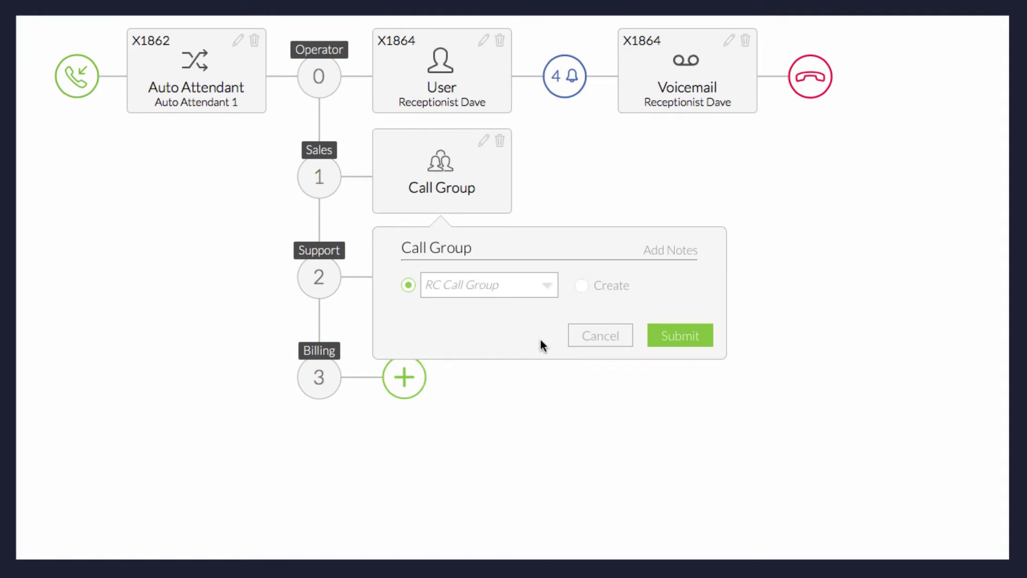
{"action": "left_click", "coordinate": [675, 341]}
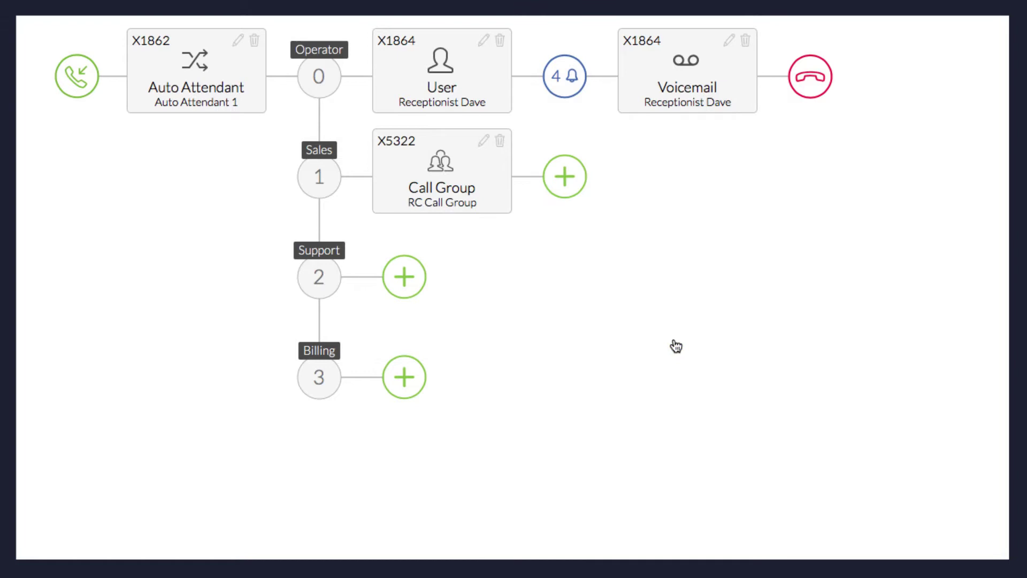
{"action": "left_click", "coordinate": [571, 195]}
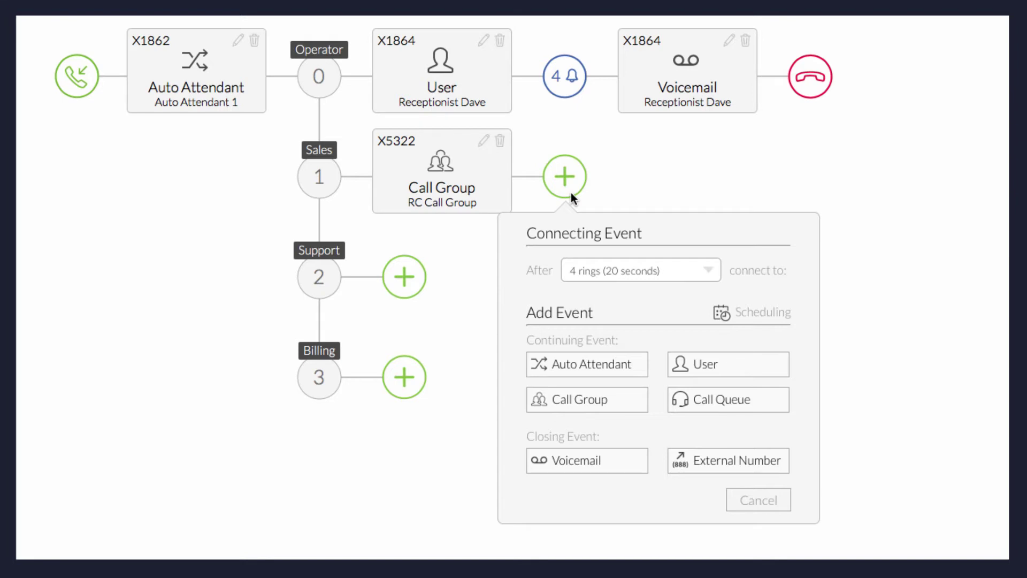
{"action": "left_click", "coordinate": [730, 465]}
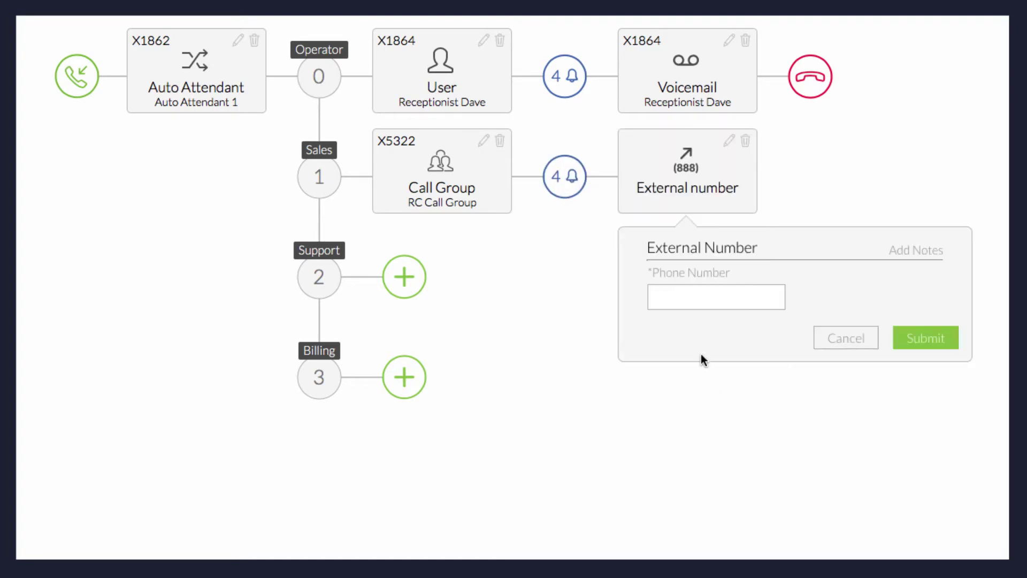
{"action": "left_click", "coordinate": [676, 297]}
{"action": "type", "text": "8005551234"}
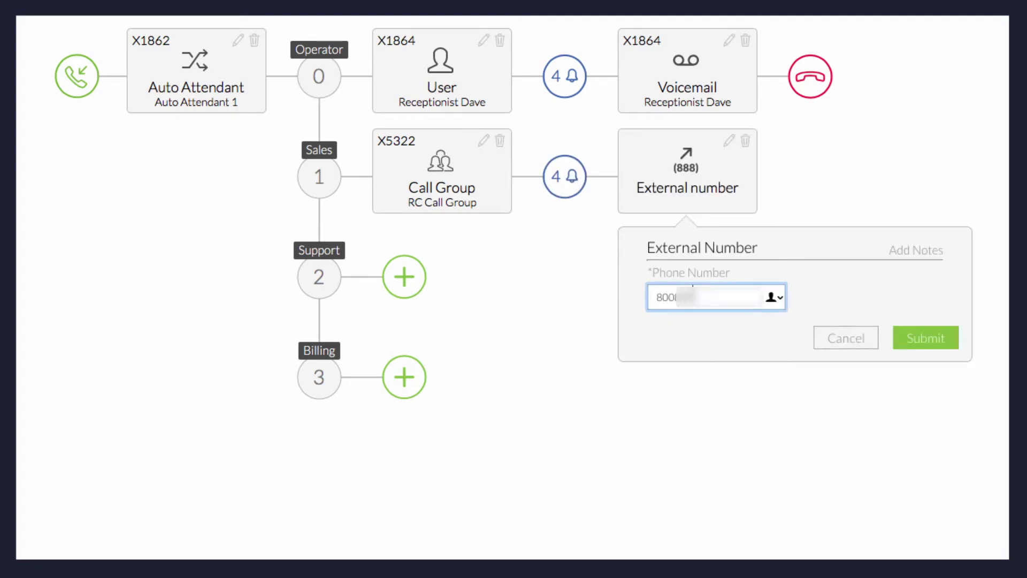
{"action": "left_click", "coordinate": [910, 347]}
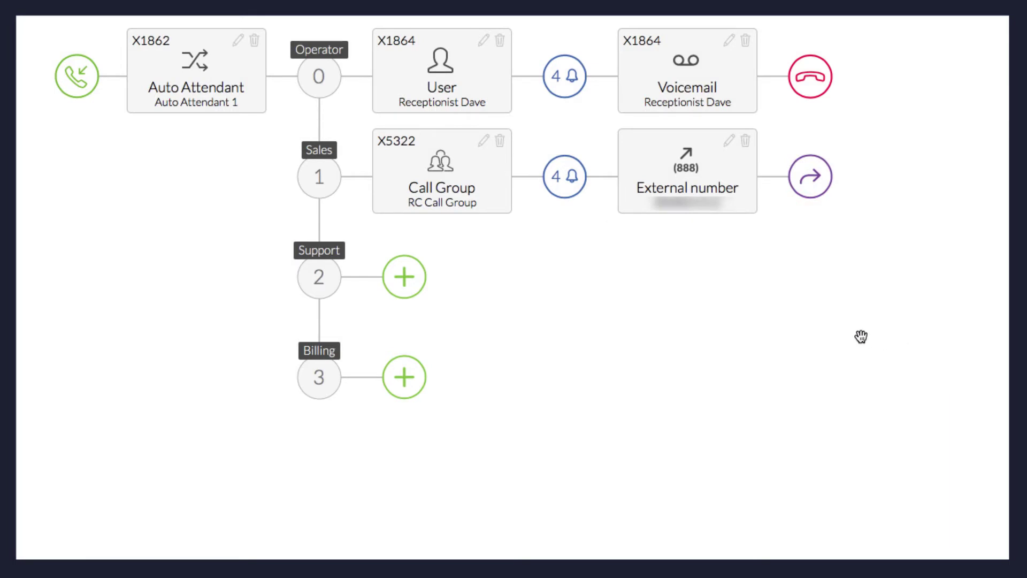
{"action": "left_click", "coordinate": [414, 279]}
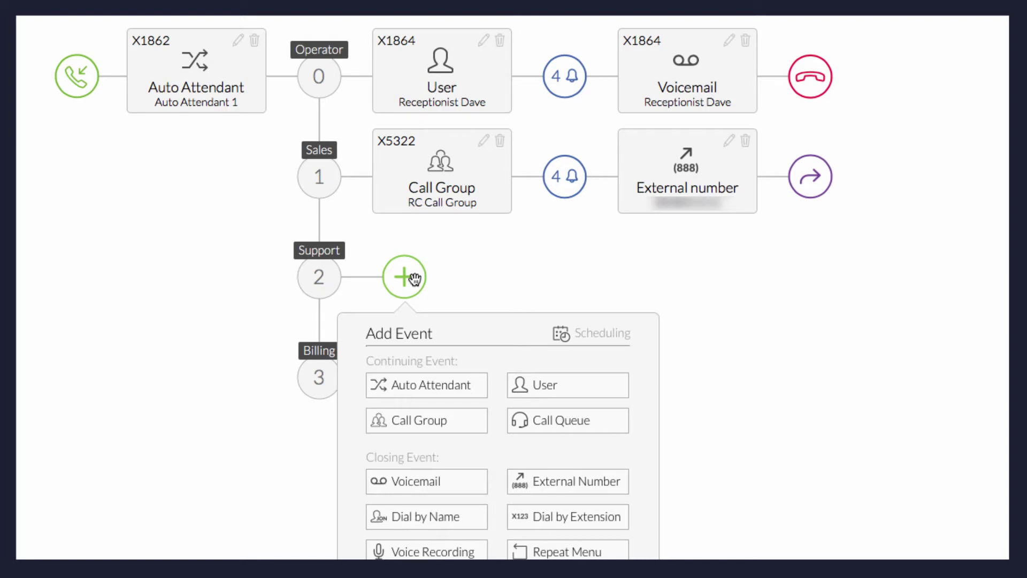
{"action": "left_click", "coordinate": [449, 419]}
{"action": "left_click", "coordinate": [582, 385]}
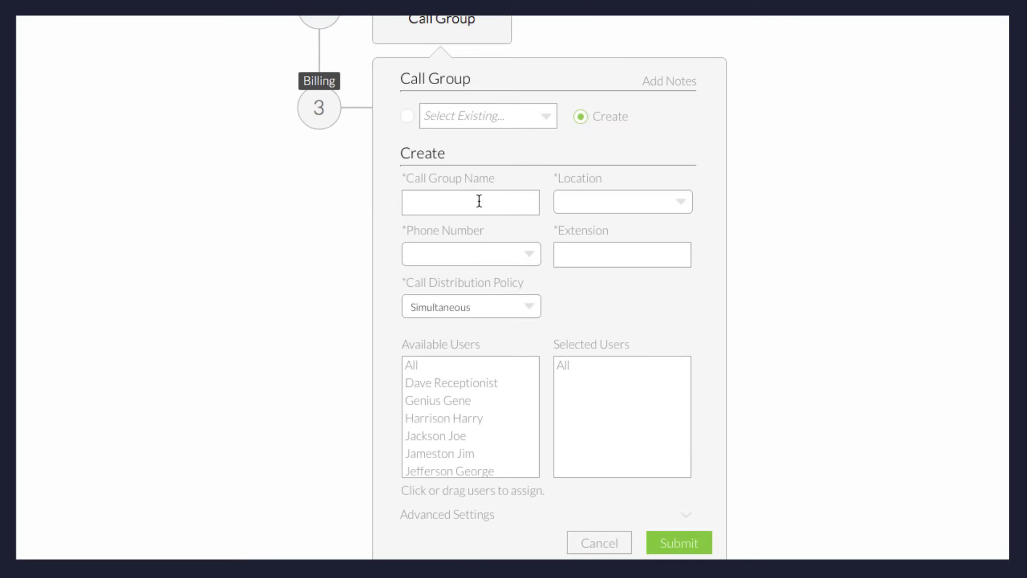
{"action": "left_click", "coordinate": [479, 200]}
{"action": "type", "text": "Support Ca"}
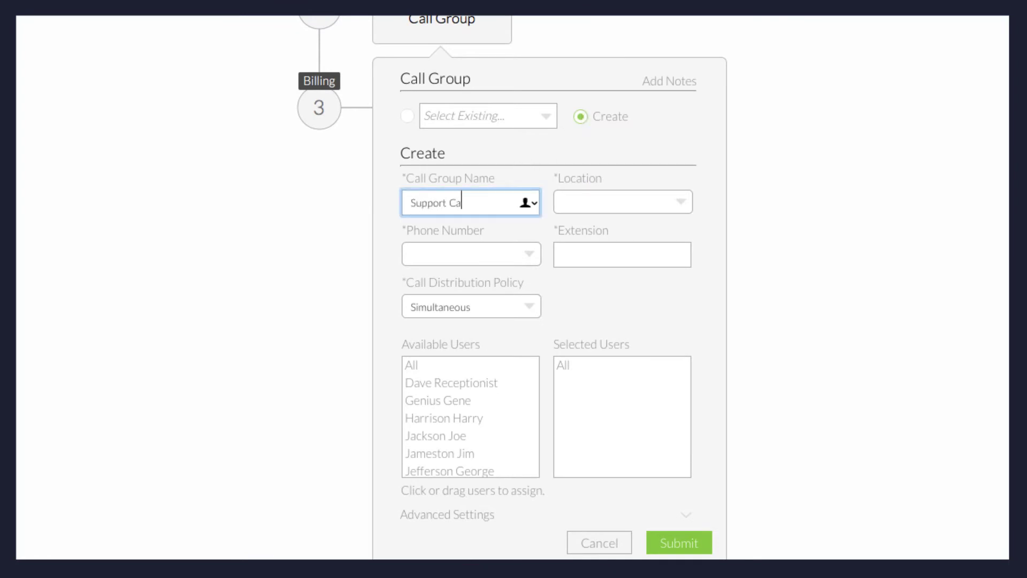
{"action": "type", "text": "ll Group 1"}
{"action": "left_click", "coordinate": [682, 193]}
{"action": "left_click", "coordinate": [646, 322]}
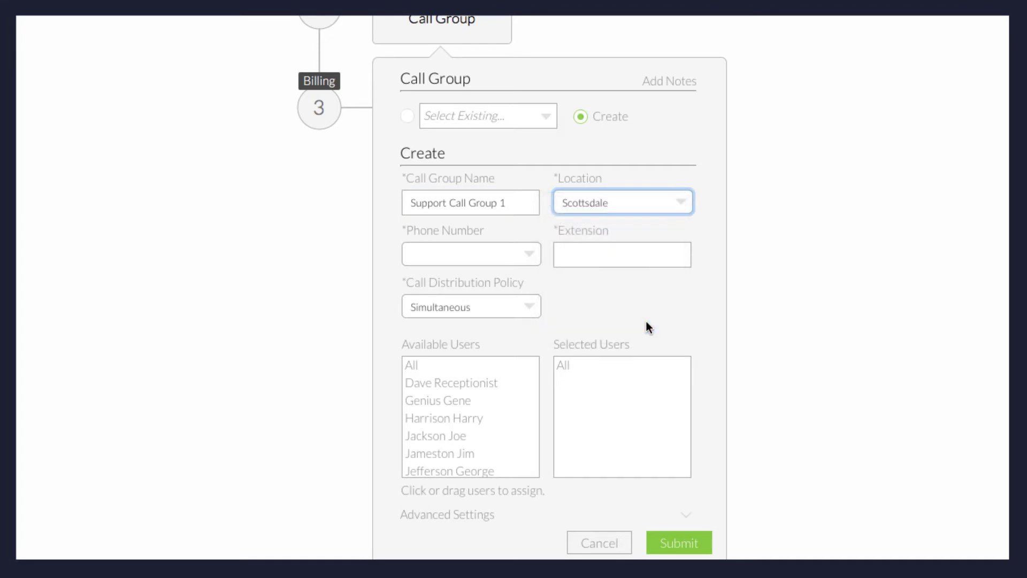
{"action": "left_click", "coordinate": [524, 252]}
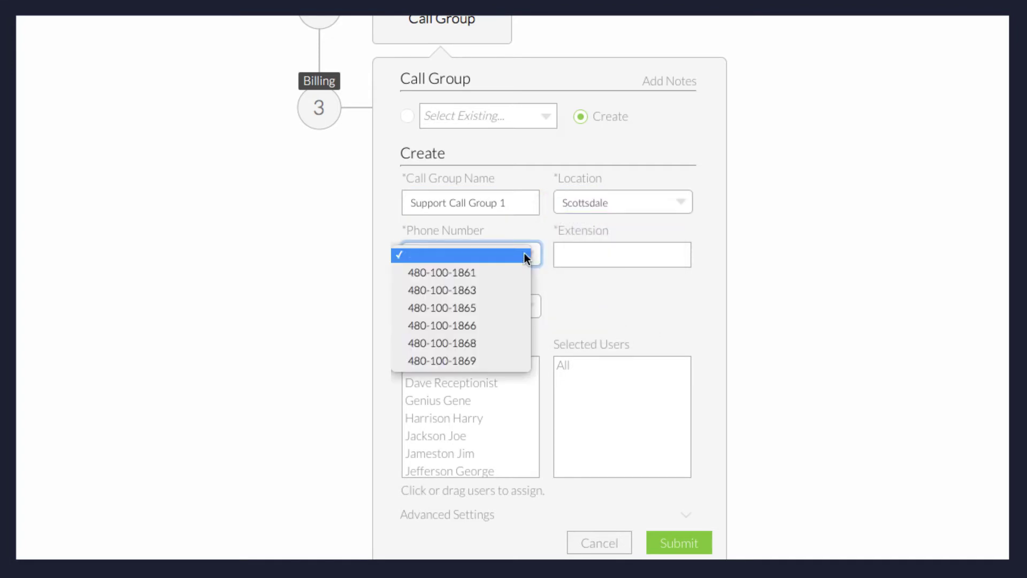
{"action": "left_click", "coordinate": [510, 293]}
Set the group to ring One at a Time, add the receptionist and a second user first, and create it
{"action": "left_click", "coordinate": [522, 308]}
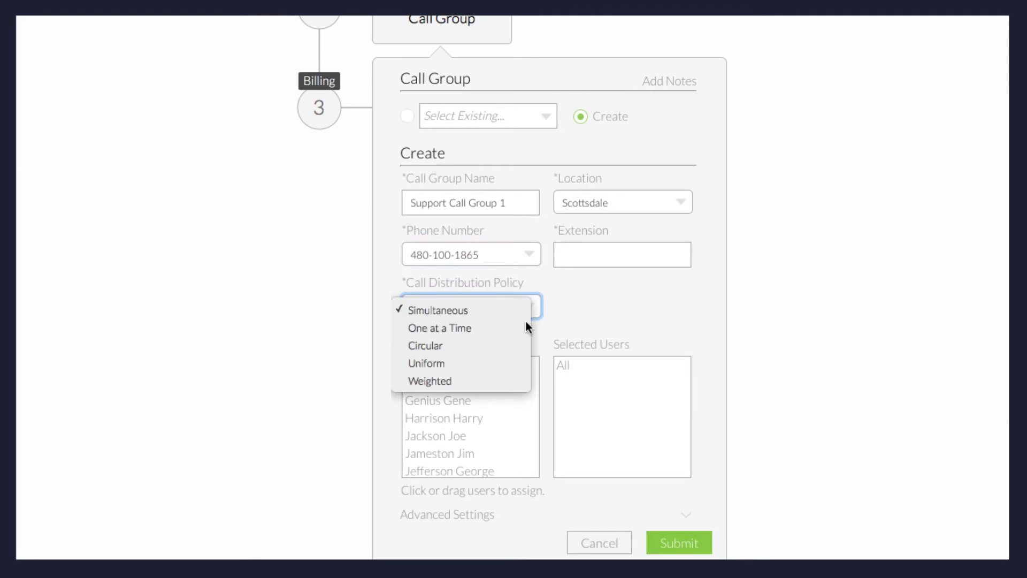
{"action": "left_click", "coordinate": [526, 328]}
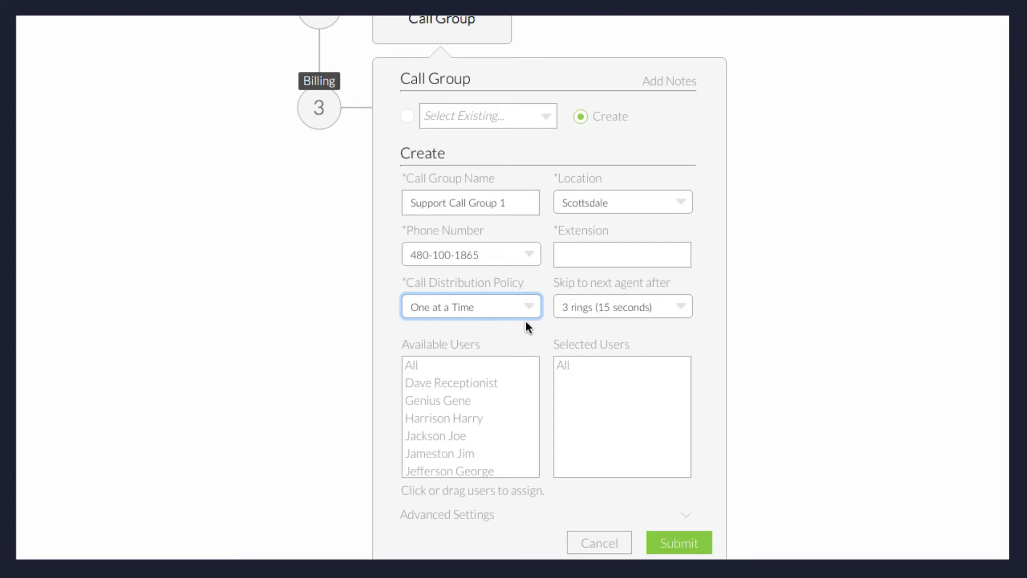
{"action": "left_click", "coordinate": [495, 382]}
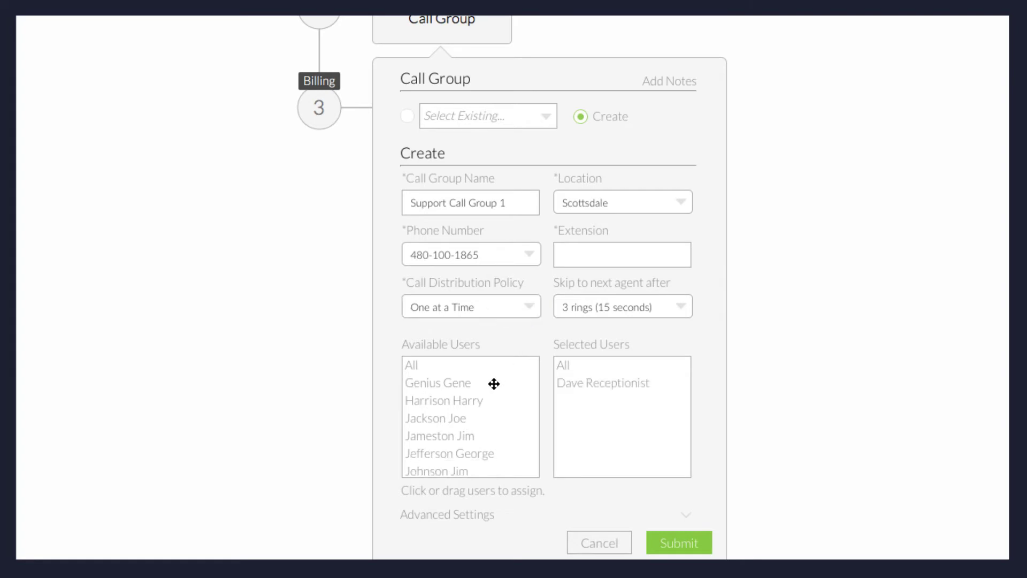
{"action": "left_click_drag", "start_coordinate": [486, 399], "coordinate": [614, 413]}
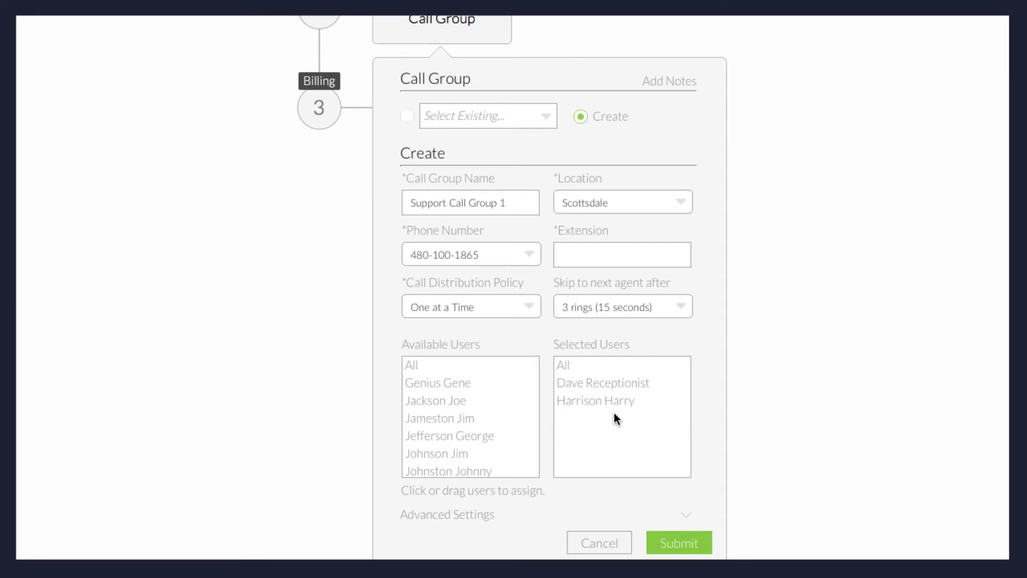
{"action": "left_click_drag", "start_coordinate": [610, 404], "coordinate": [613, 384]}
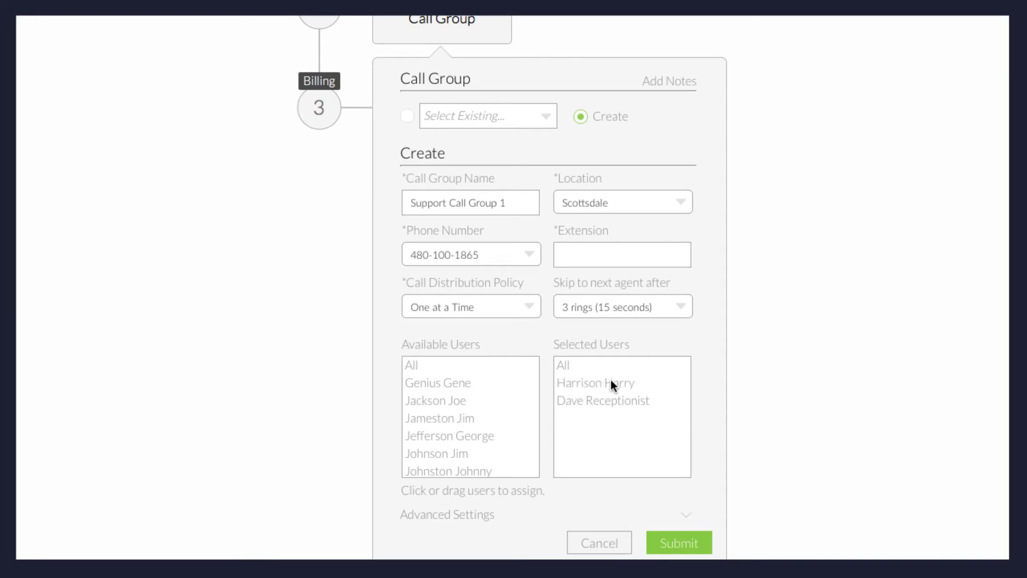
{"action": "left_click", "coordinate": [681, 543]}
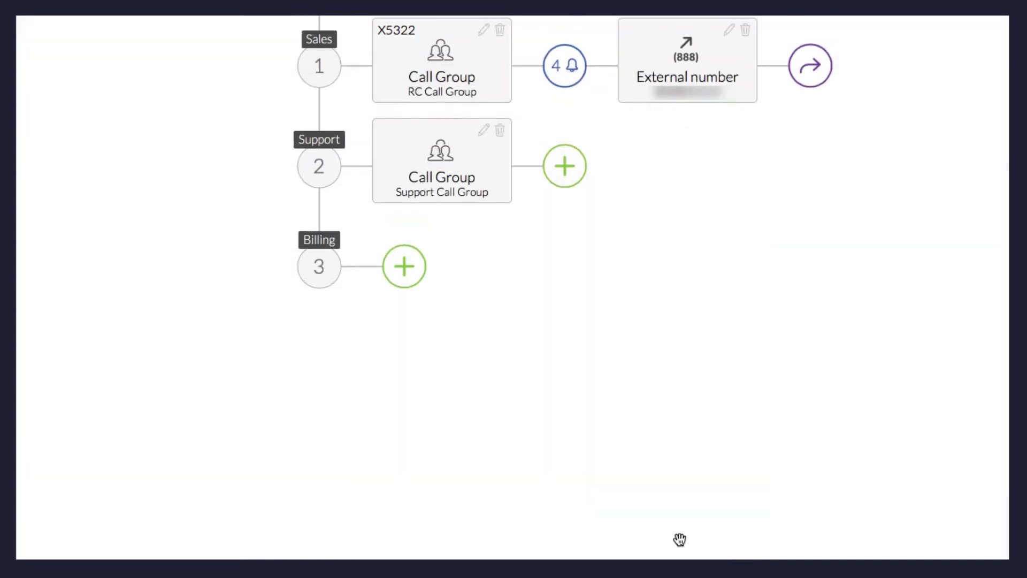
Add a voicemail to the Support Call Group box after the group goes unanswered
{"action": "left_click", "coordinate": [567, 166]}
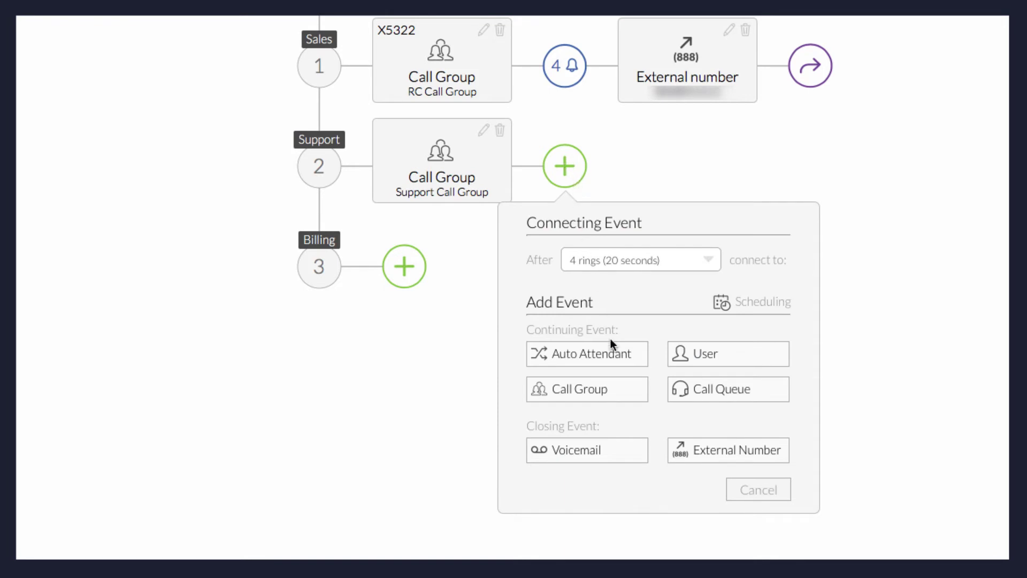
{"action": "left_click", "coordinate": [625, 451]}
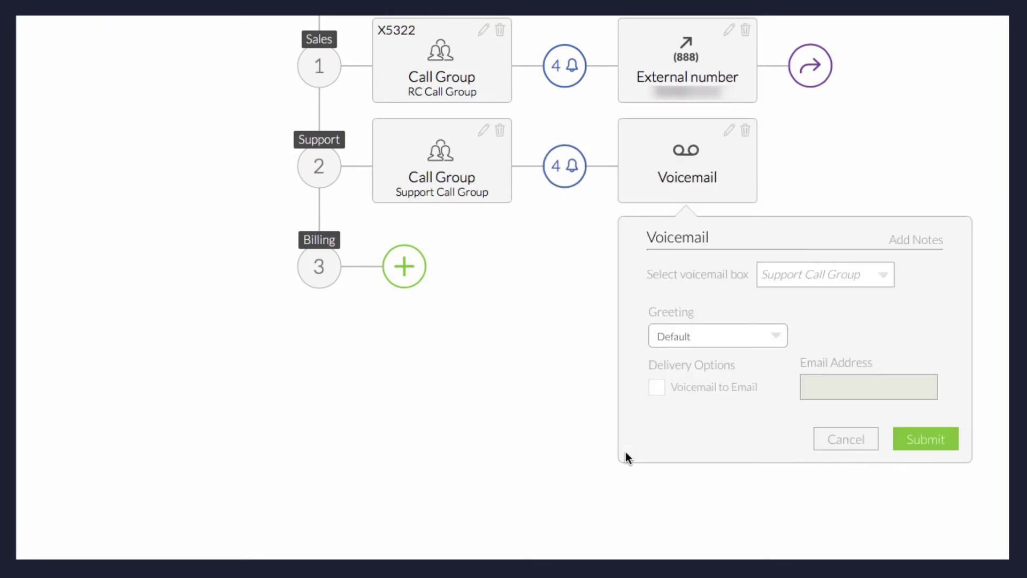
{"action": "left_click", "coordinate": [916, 449]}
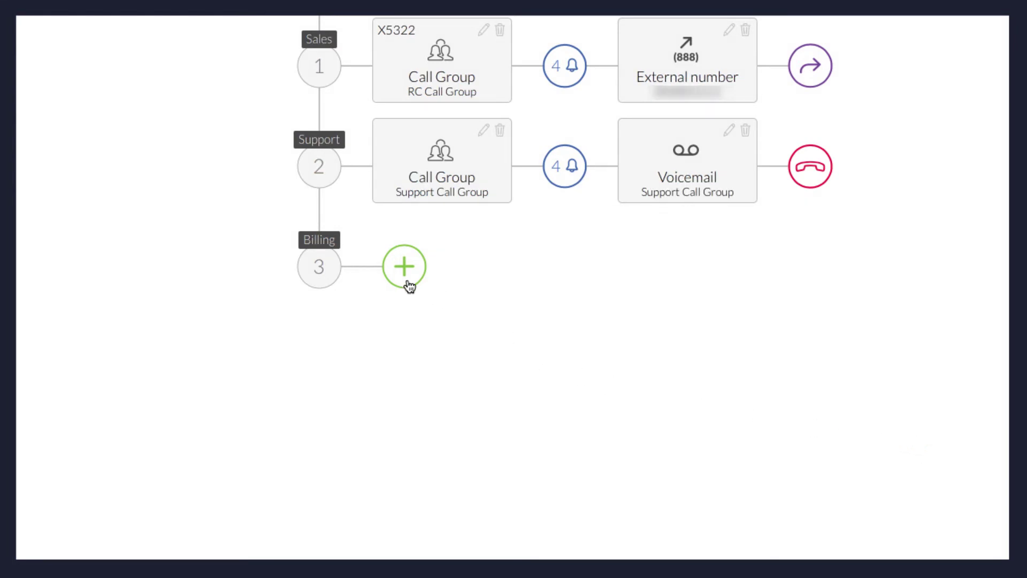
Send the Billing key 3 straight to the Auto Attendant 1 voicemail box
{"action": "left_click", "coordinate": [404, 266]}
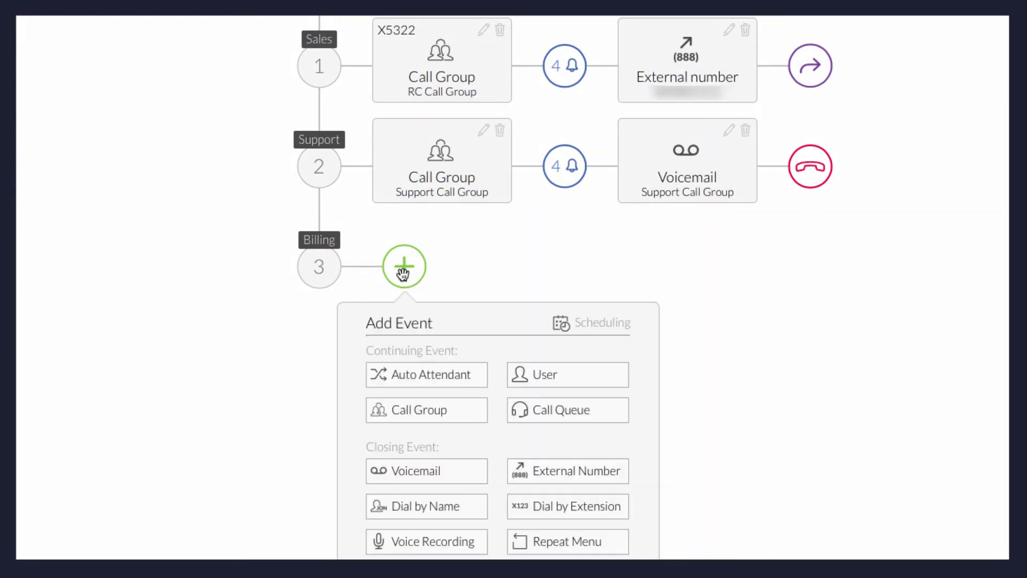
{"action": "left_click", "coordinate": [446, 470]}
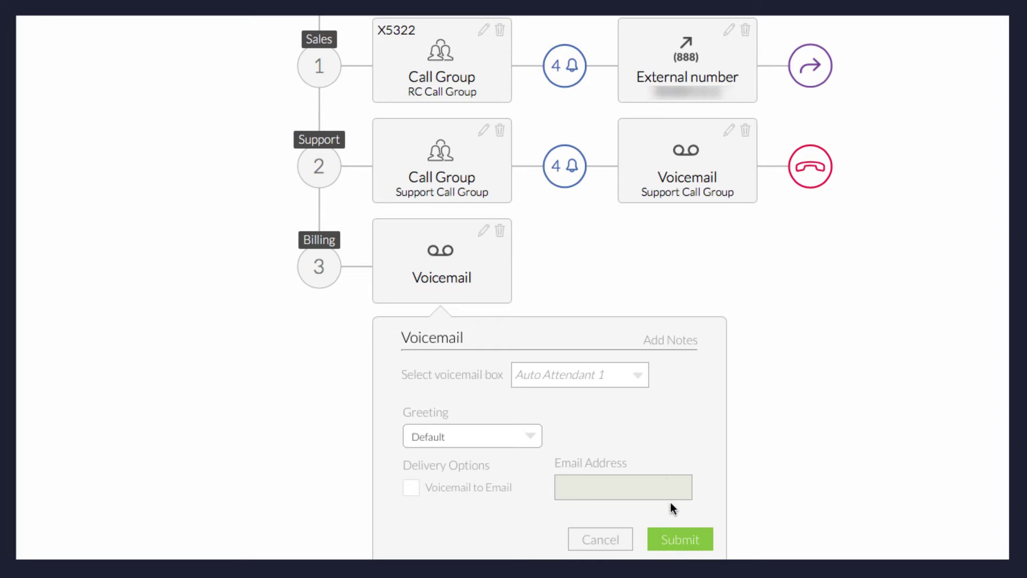
{"action": "left_click", "coordinate": [679, 543]}
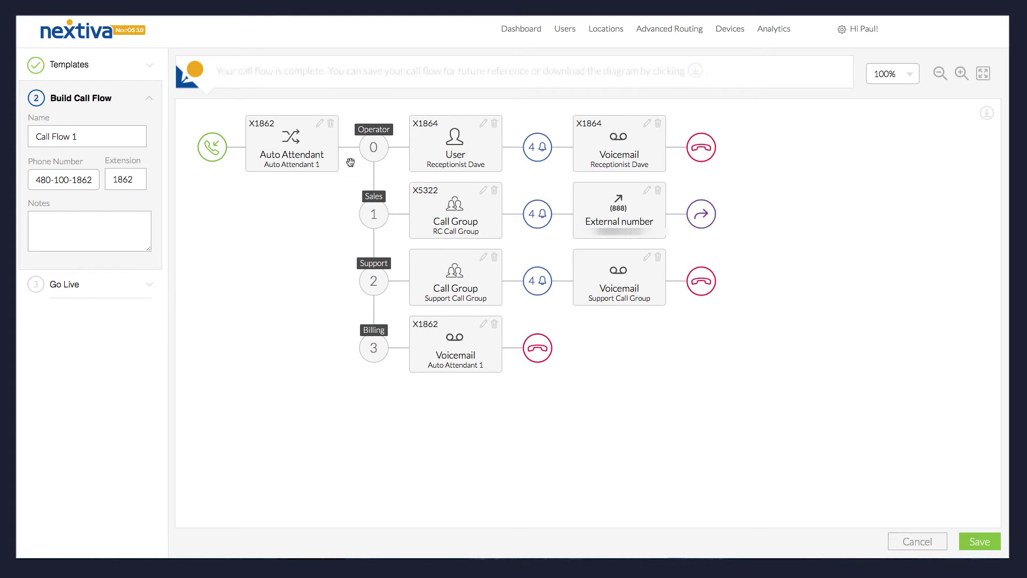
Edit Auto Attendant 1 to add a keypad option 4
{"action": "left_click", "coordinate": [319, 124]}
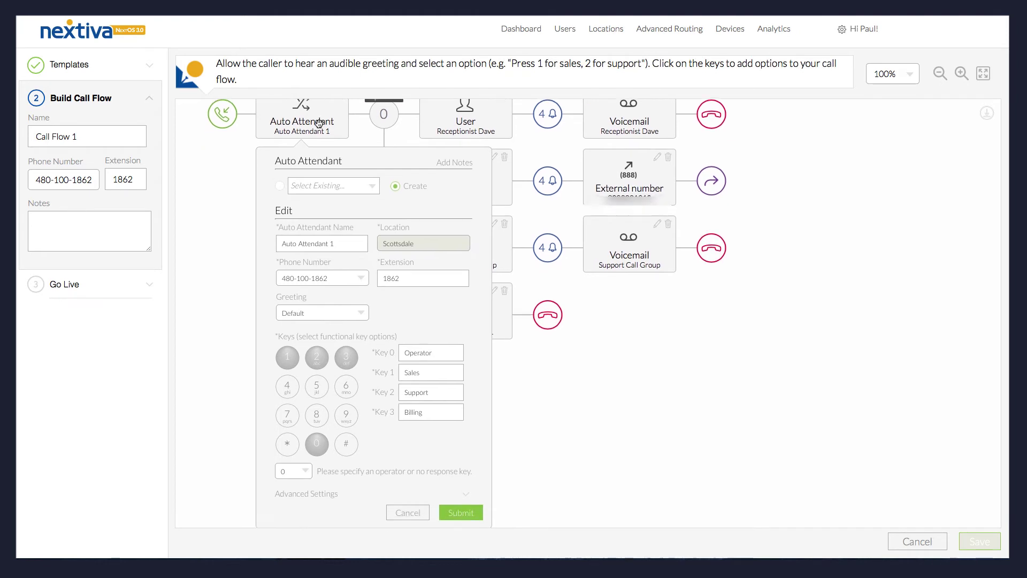
{"action": "left_click", "coordinate": [288, 381]}
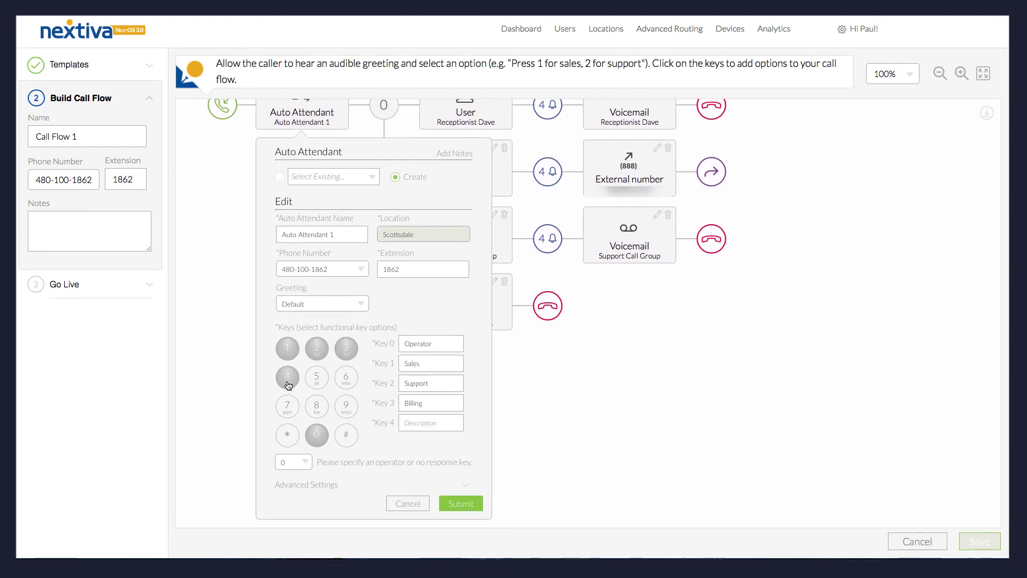
{"action": "left_click", "coordinate": [458, 508]}
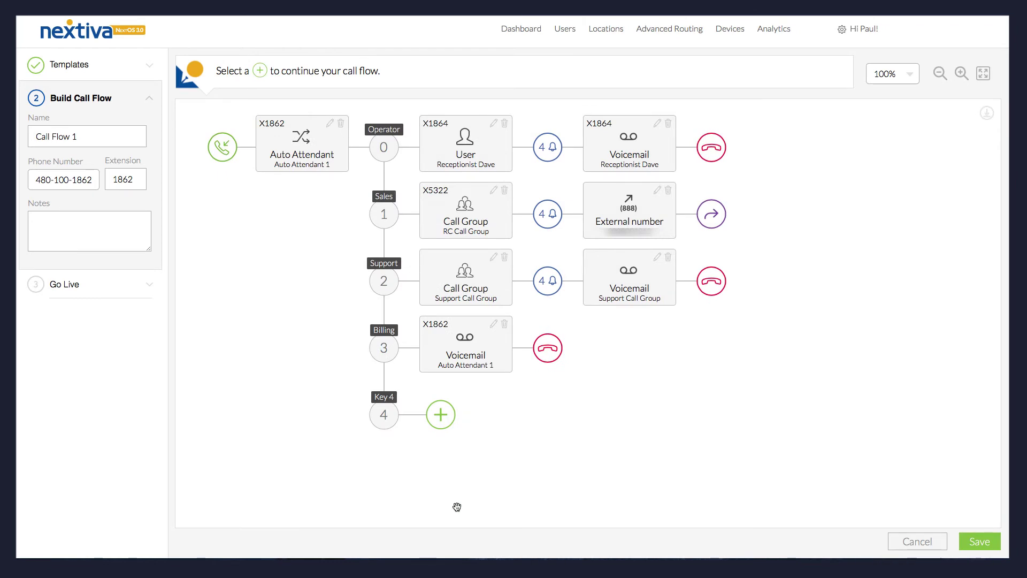
Save the call flow and, at the incomplete-flow warning, return to finish the Key 4 branch
{"action": "left_click", "coordinate": [970, 543]}
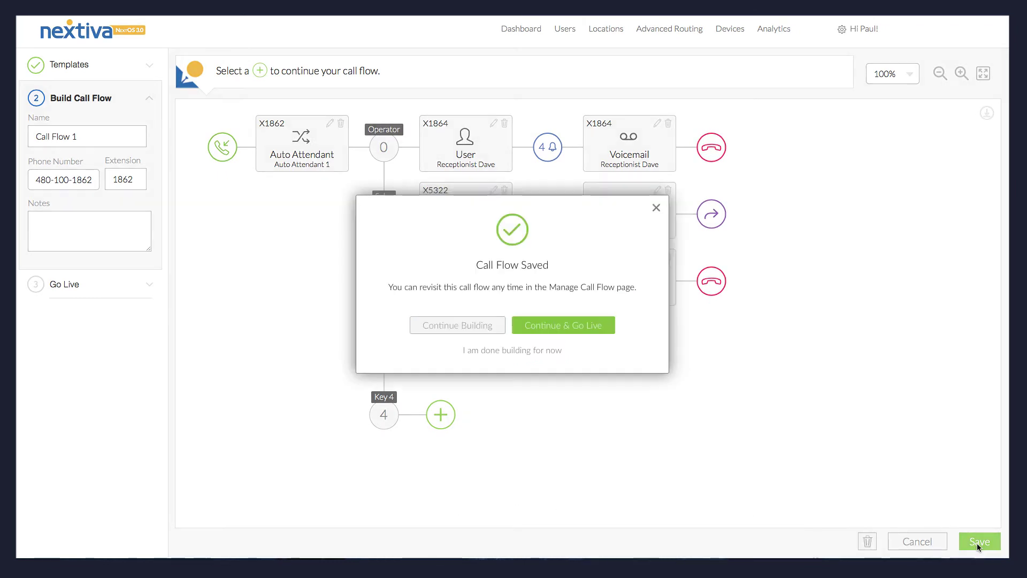
{"action": "left_click", "coordinate": [578, 326]}
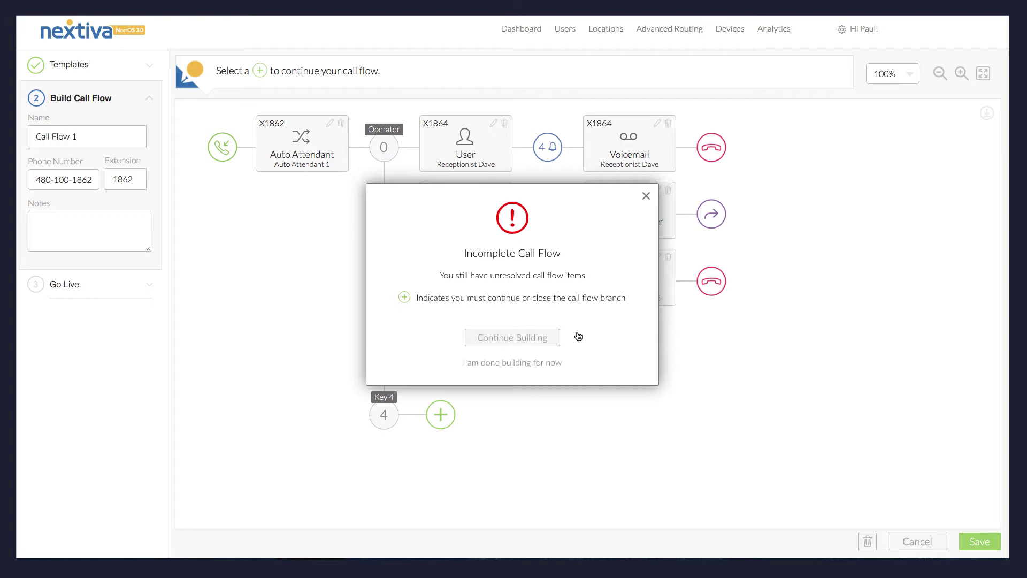
{"action": "left_click", "coordinate": [523, 343]}
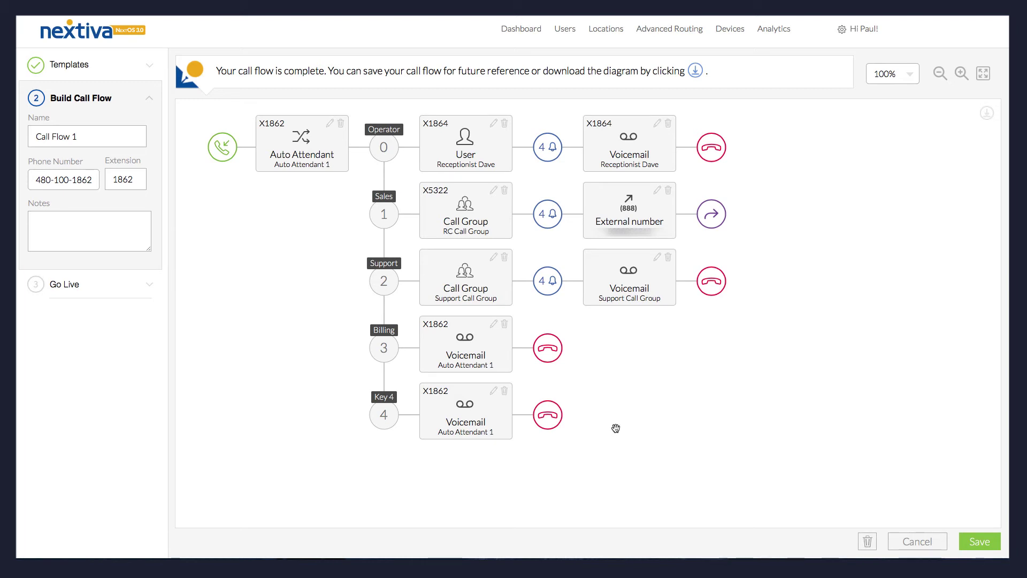
Save the call flow and confirm going live now, letting processing reach 100%
{"action": "left_click", "coordinate": [970, 546]}
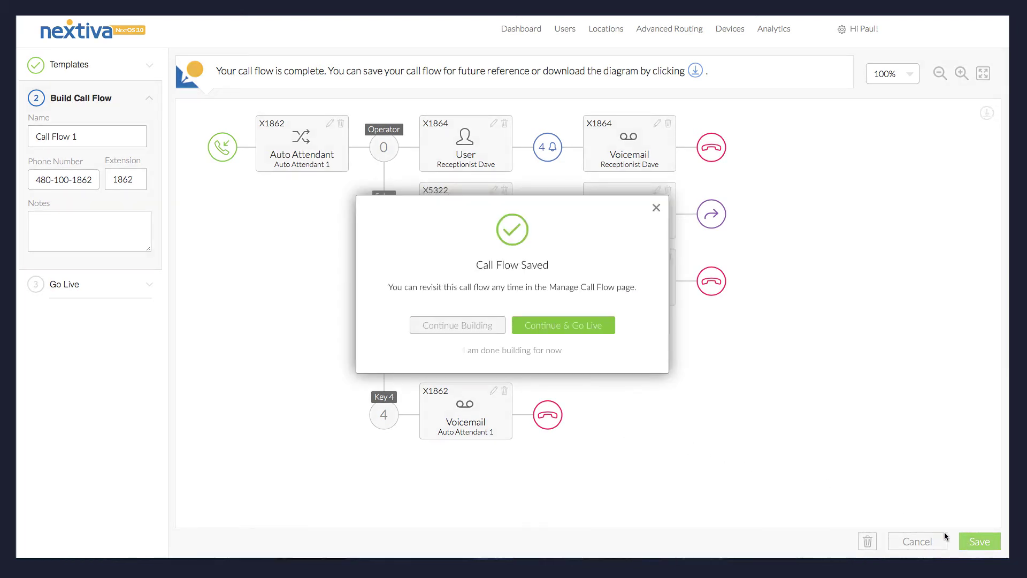
{"action": "left_click", "coordinate": [563, 328]}
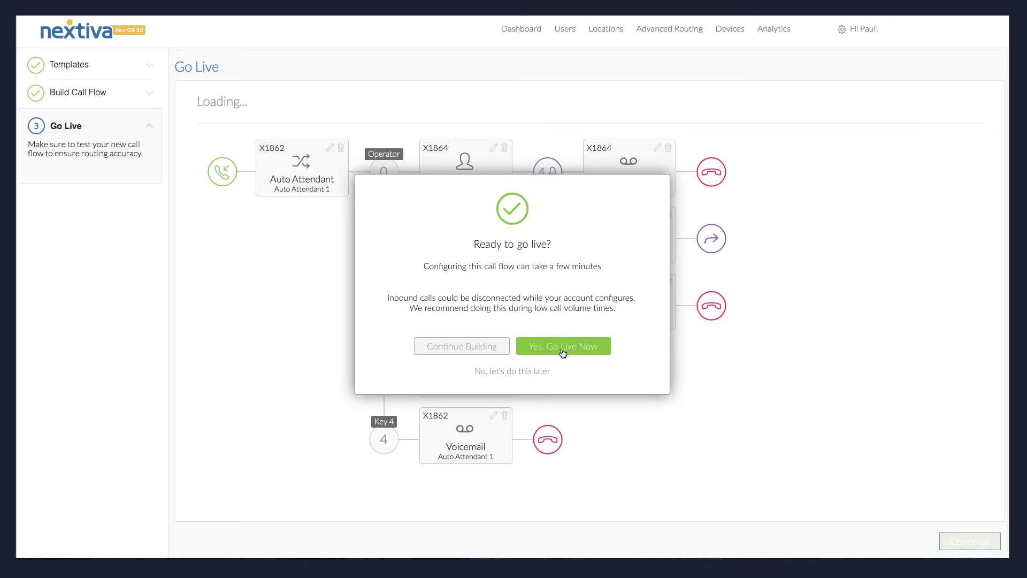
{"action": "left_click", "coordinate": [563, 353]}
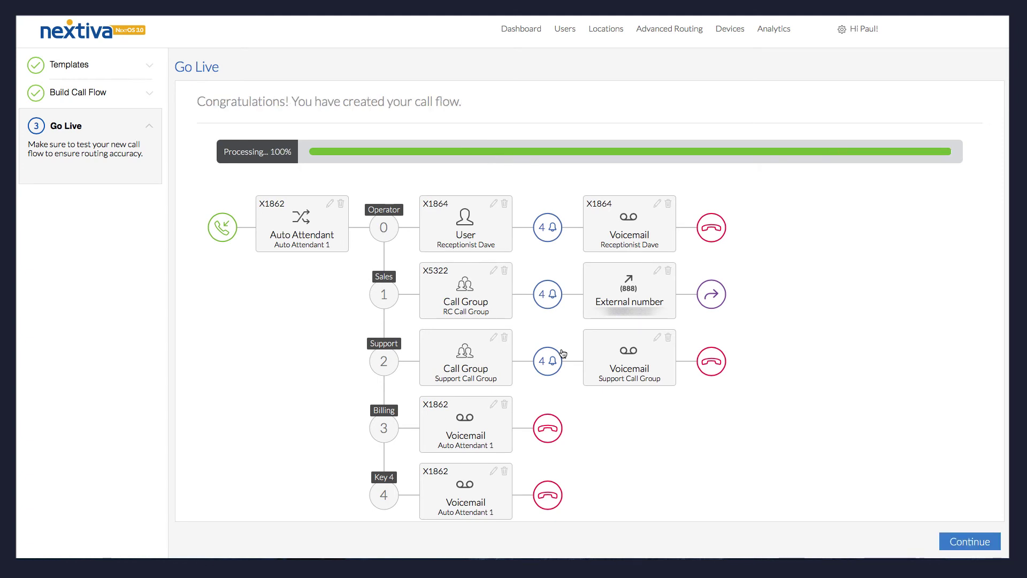
Verify the Auto Attendant 1 call, greeting, key 0 to receptionist and receptionist voicemail, then finish testing
{"action": "left_click", "coordinate": [968, 545]}
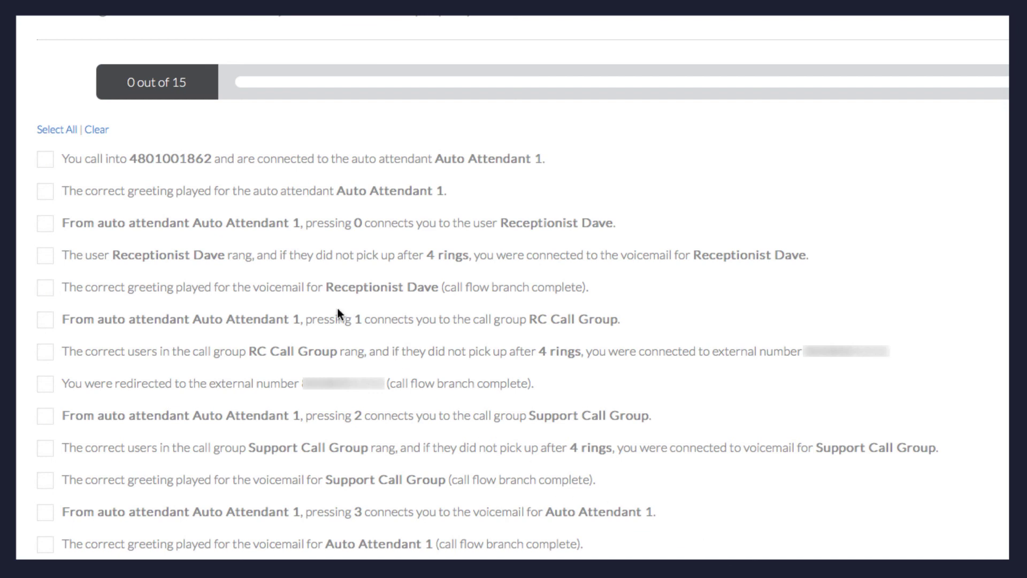
{"action": "left_click", "coordinate": [47, 160]}
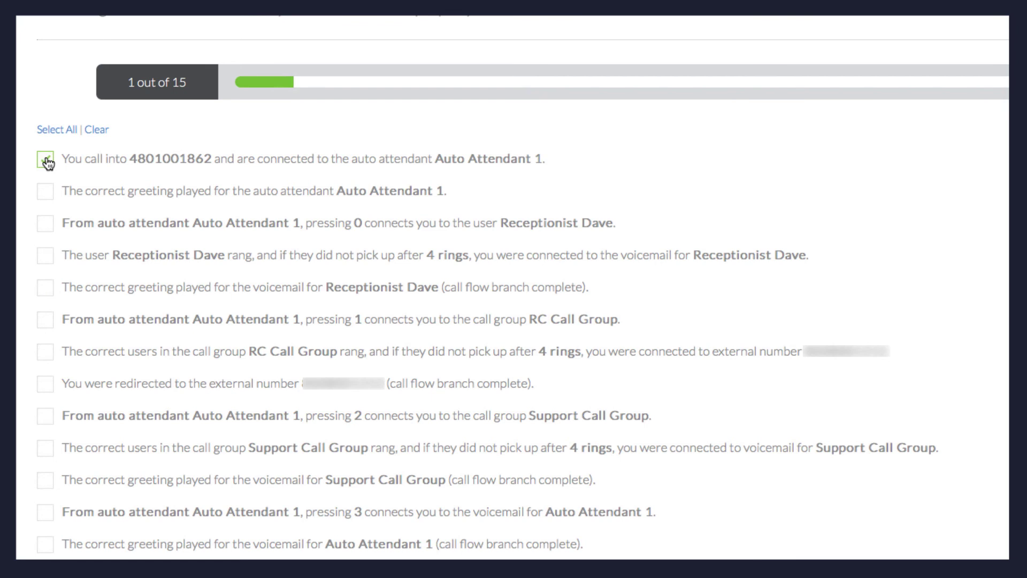
{"action": "left_click", "coordinate": [46, 198]}
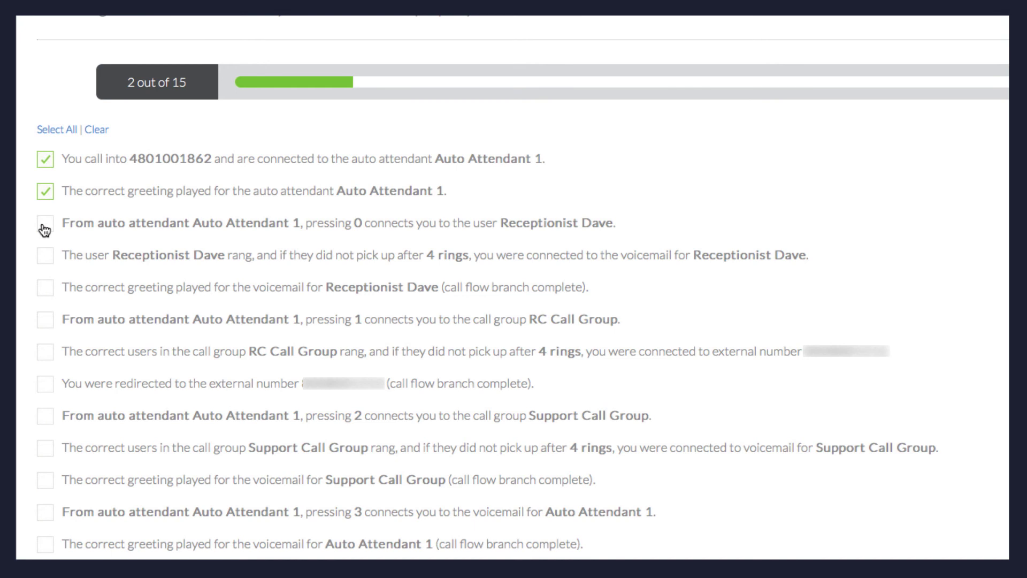
{"action": "left_click", "coordinate": [45, 225]}
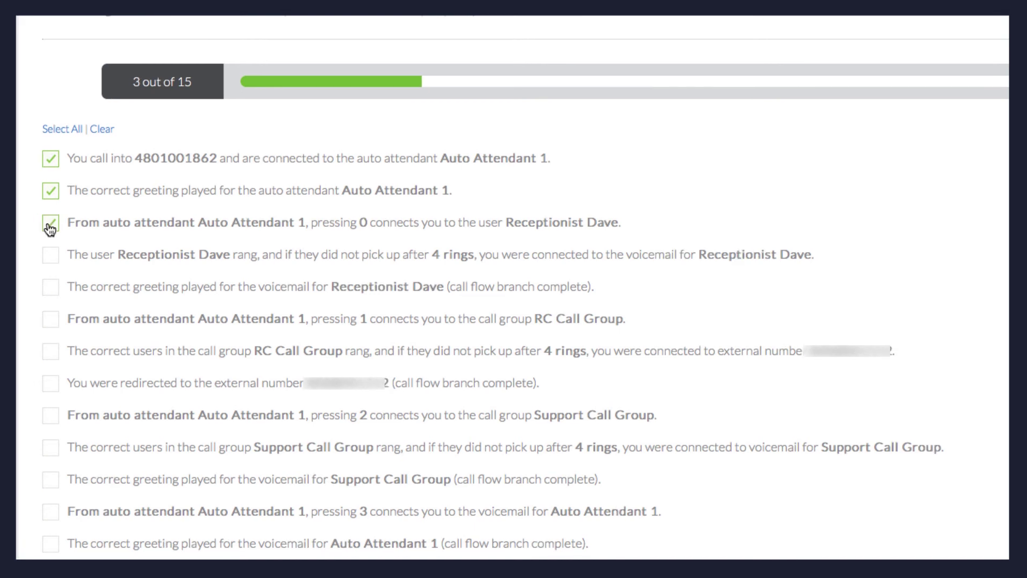
{"action": "left_click", "coordinate": [51, 257]}
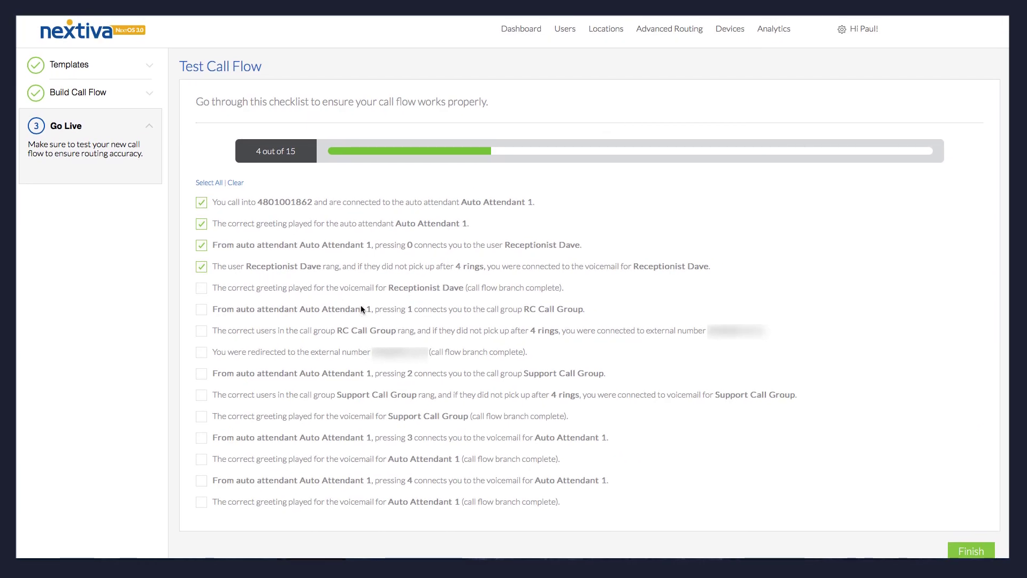
{"action": "left_click", "coordinate": [966, 556]}
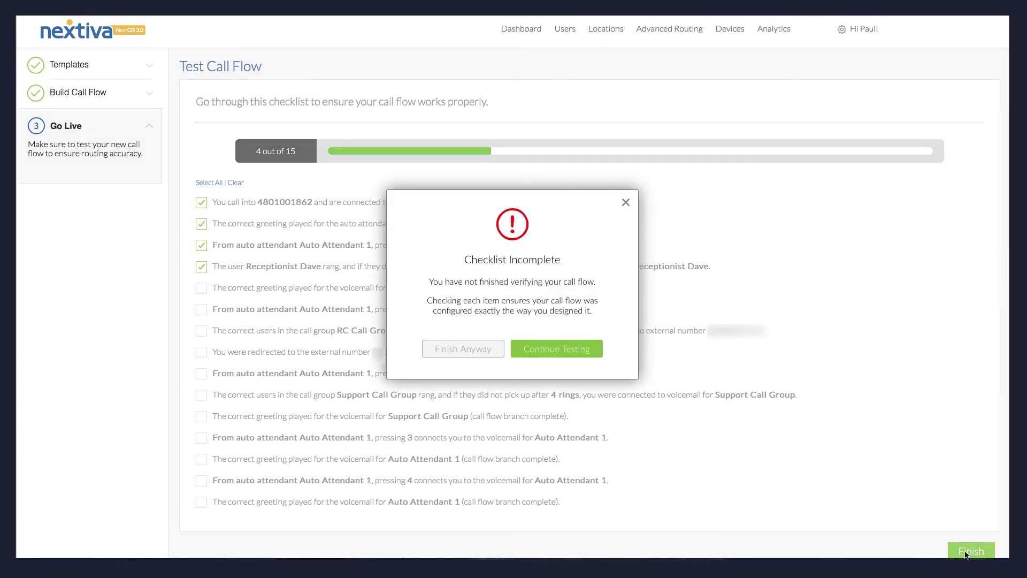
Finish testing anyway despite the incomplete checklist and show the Manage Call Flows list
{"action": "left_click", "coordinate": [472, 348]}
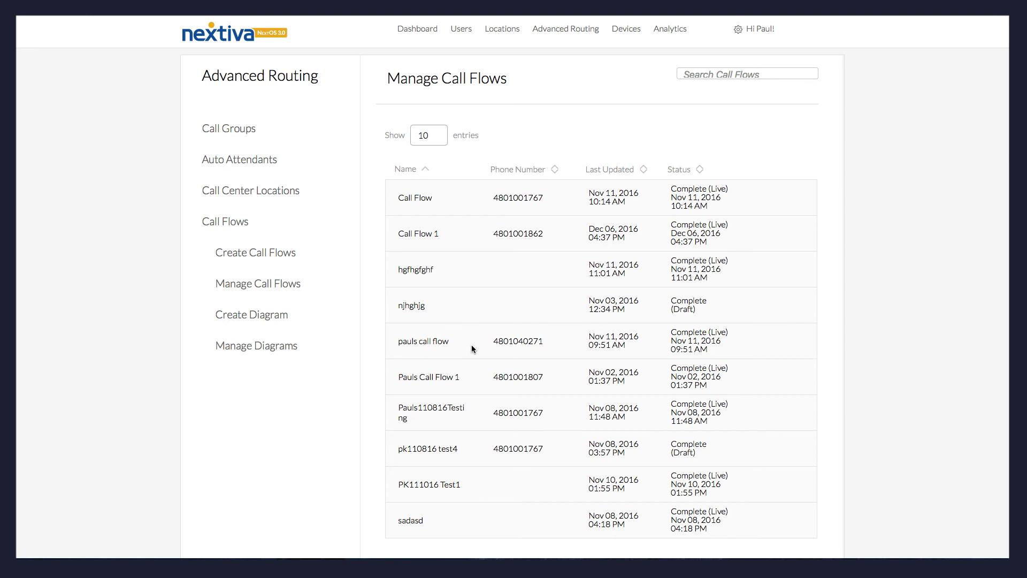
{"action": "mouse_move", "coordinate": [563, 35]}
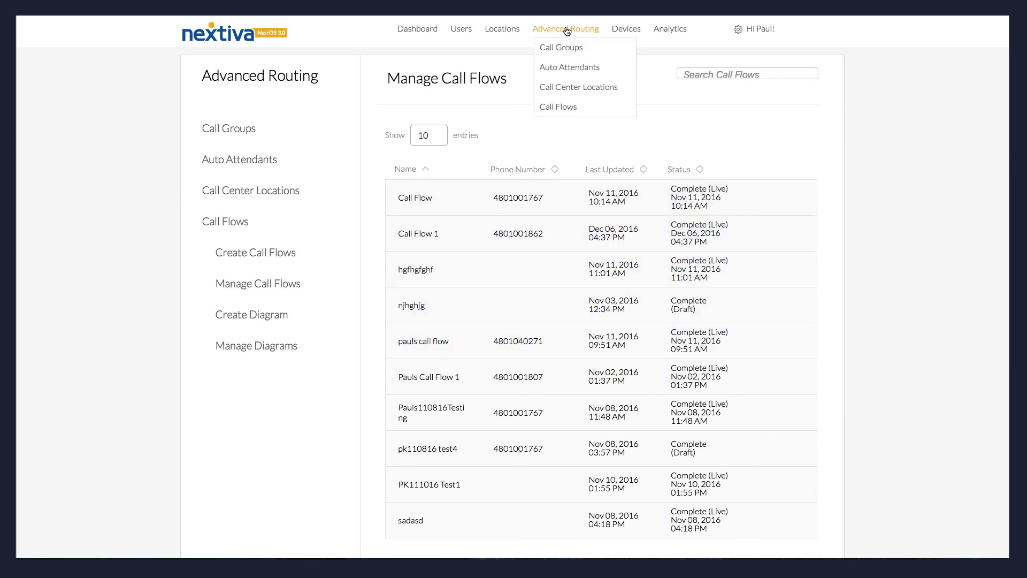
Search the auto attendants for 'Auto Attendant 1' and open its Manage Auto Attendant page
{"action": "left_click", "coordinate": [598, 69]}
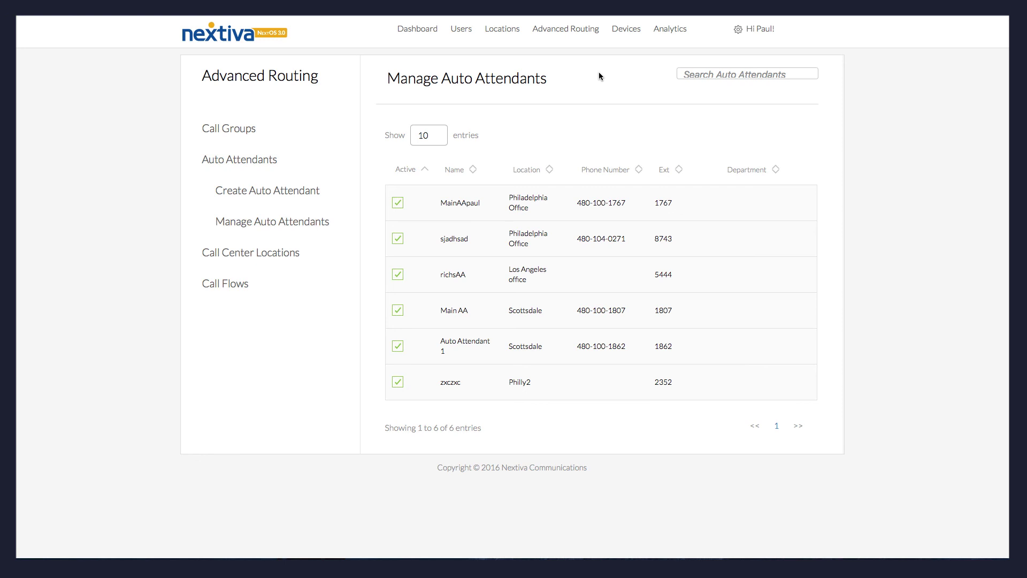
{"action": "left_click", "coordinate": [682, 72]}
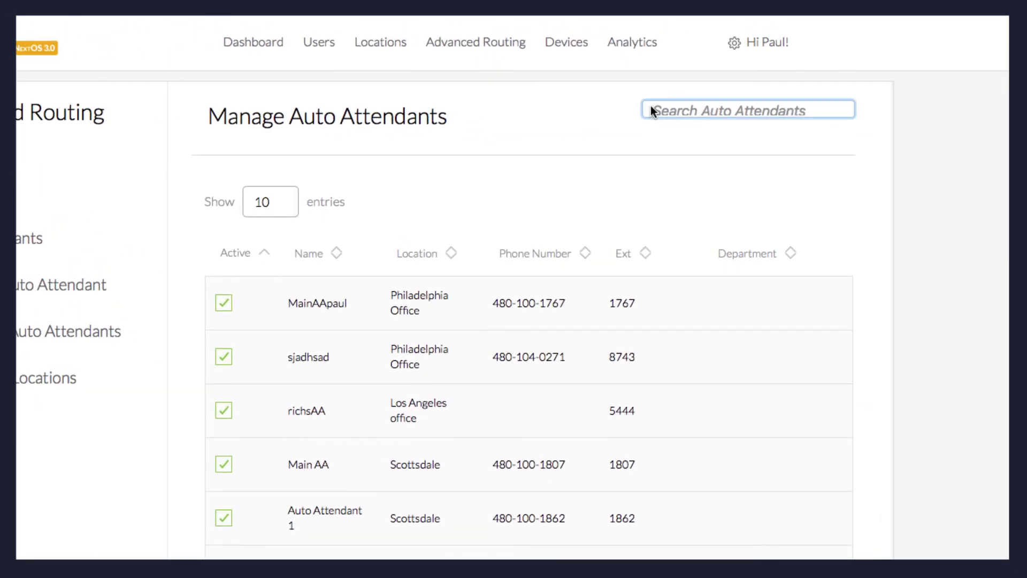
{"action": "type", "text": "Auto Attendant 1"}
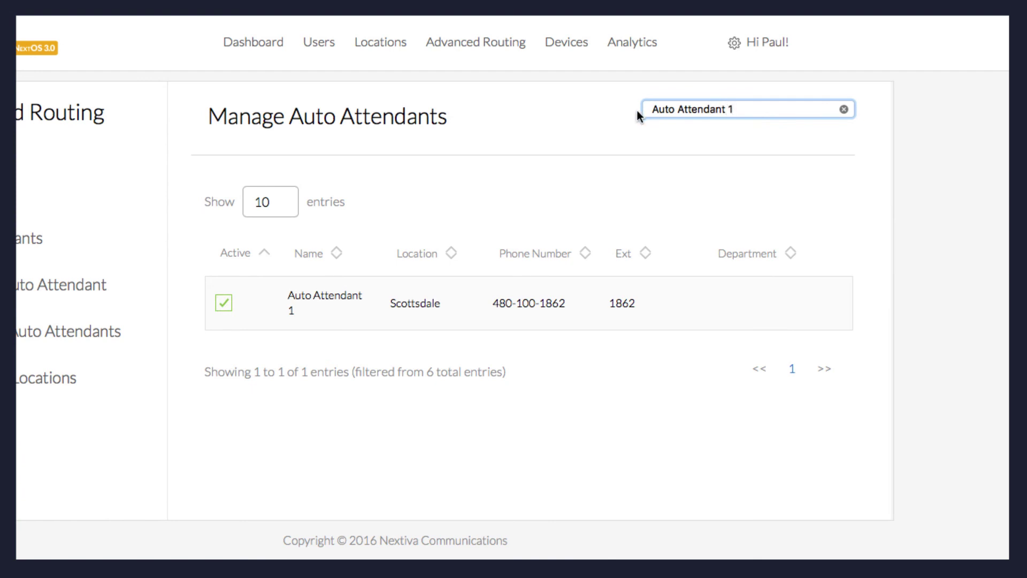
{"action": "left_click", "coordinate": [335, 308]}
{"action": "left_click", "coordinate": [335, 307]}
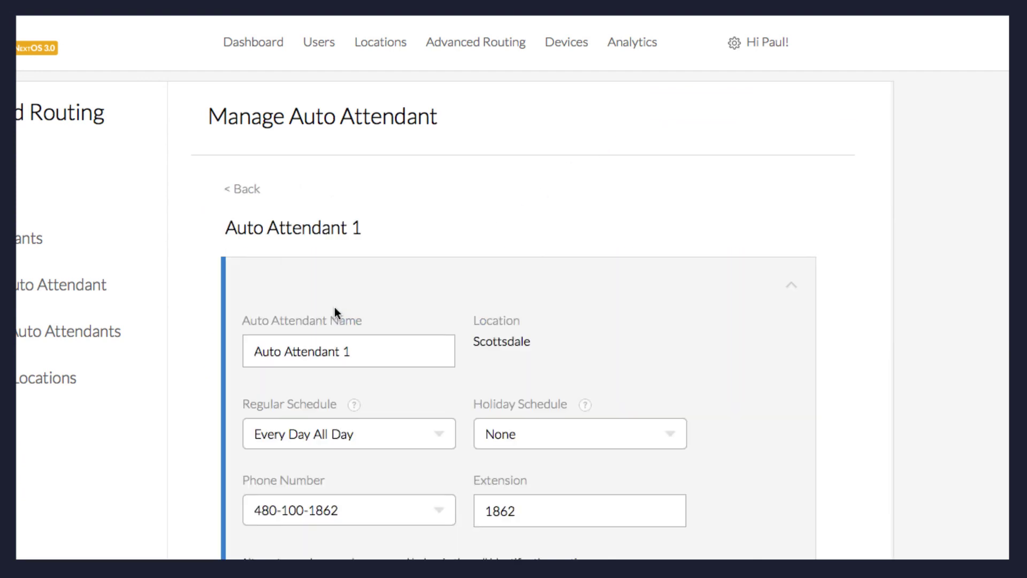